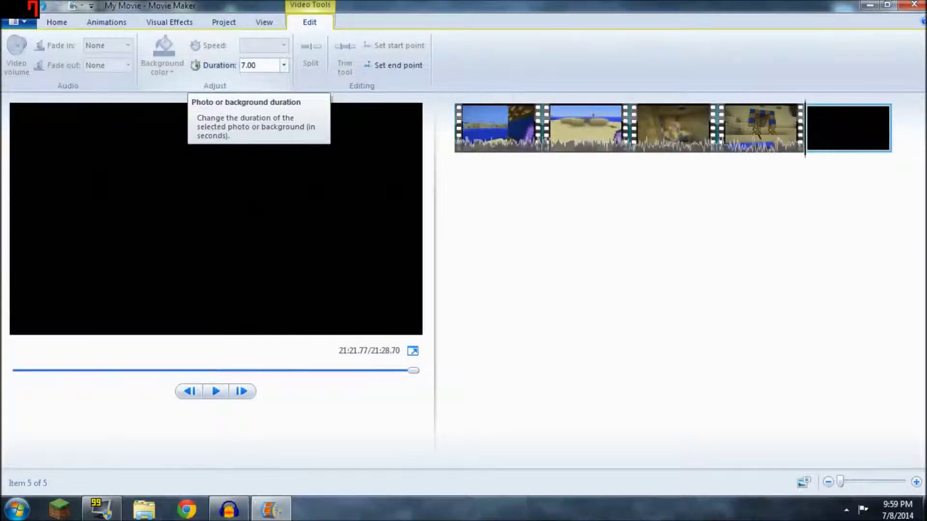
{"action": "left_click", "coordinate": [283, 65]}
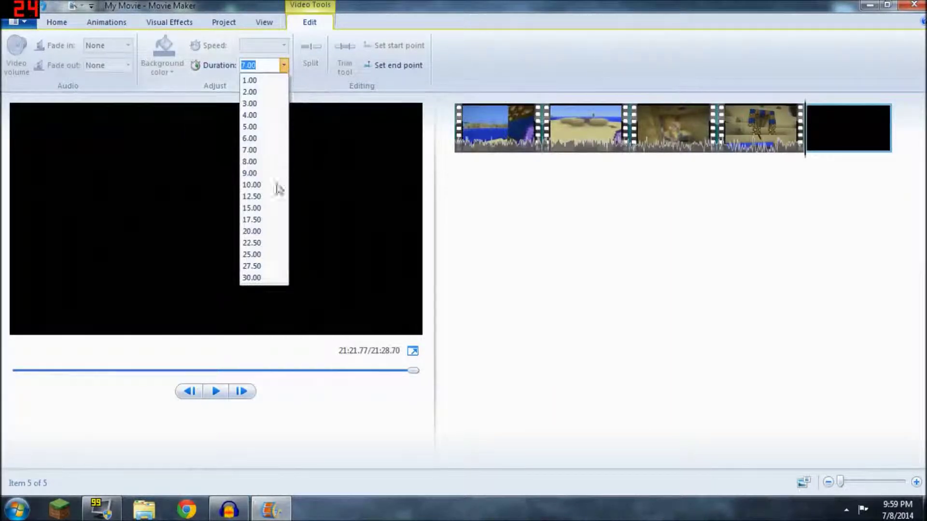
{"action": "left_click", "coordinate": [485, 61]}
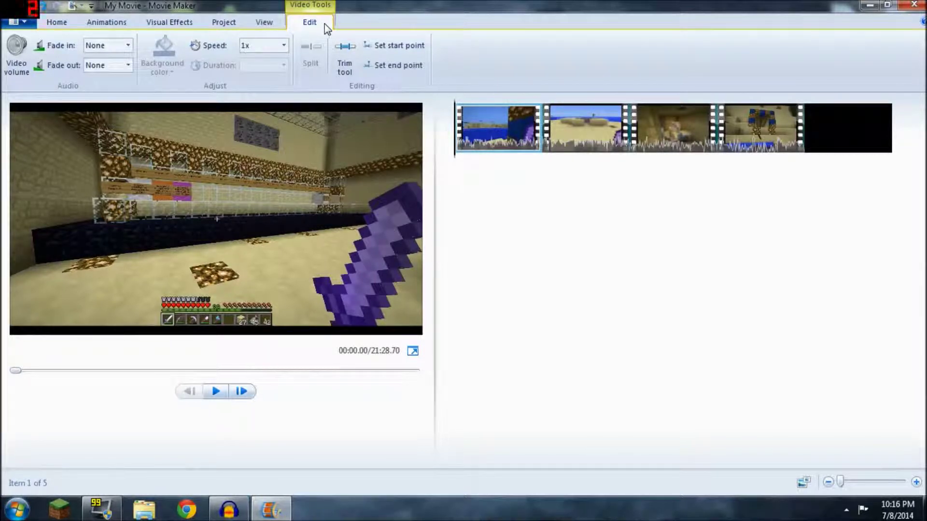
- Split the first clip in two at about 3:01
{"action": "mouse_move", "coordinate": [509, 133]}
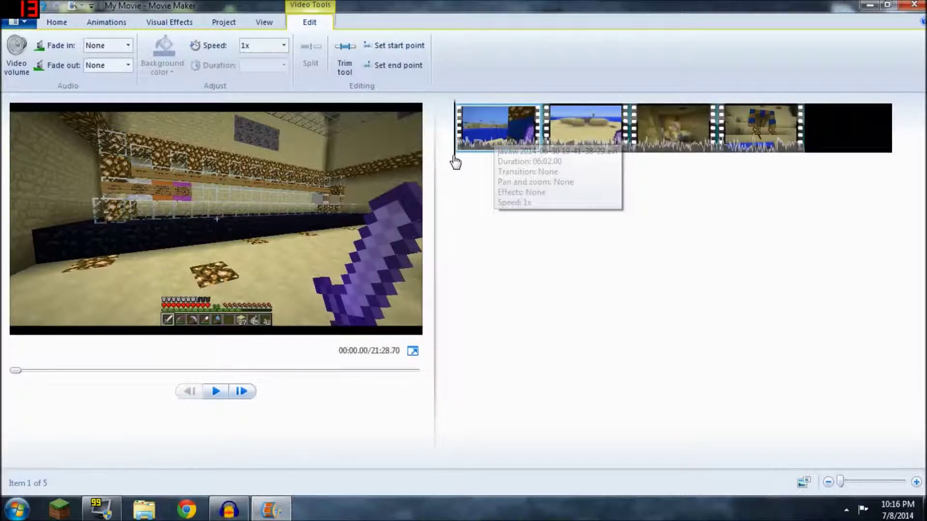
{"action": "left_click", "coordinate": [461, 157]}
{"action": "left_click_drag", "start_coordinate": [464, 157], "coordinate": [498, 154]}
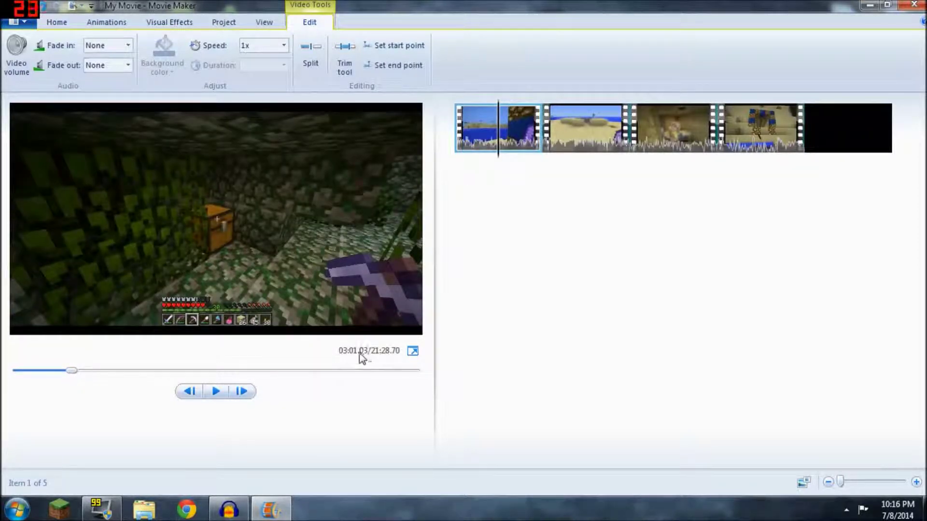
{"action": "right_click", "coordinate": [485, 147]}
{"action": "left_click", "coordinate": [441, 118]}
{"action": "left_click", "coordinate": [310, 67]}
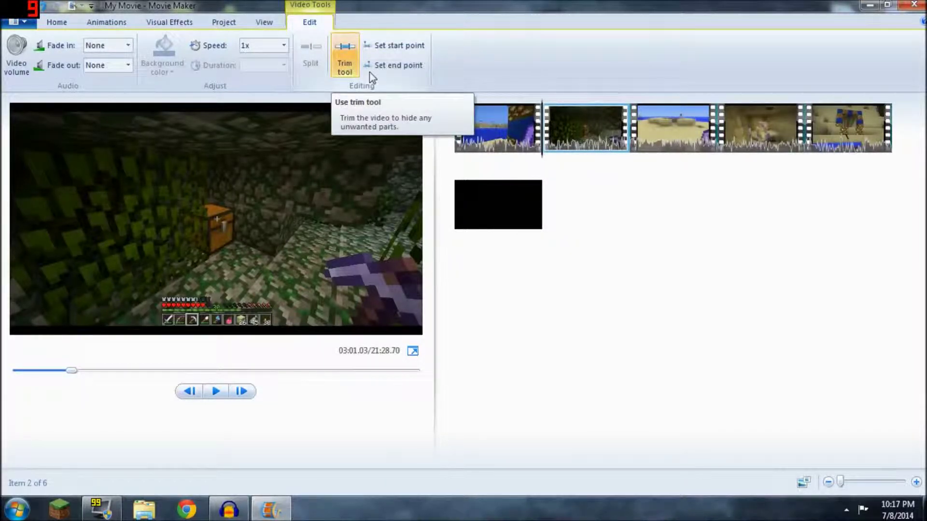
- Trim the first clip to a start point of 20 s and an end point of 30 s, and save the trim
{"action": "left_click", "coordinate": [499, 133]}
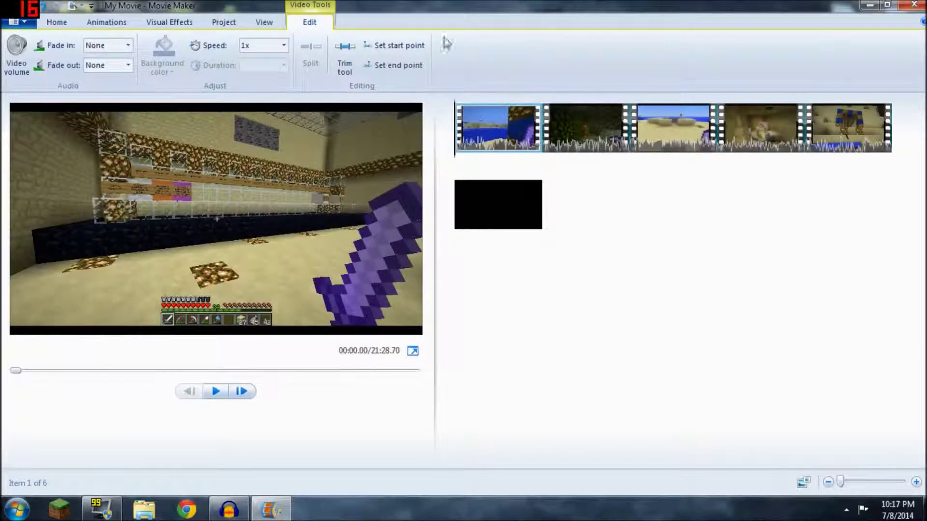
{"action": "left_click", "coordinate": [345, 55]}
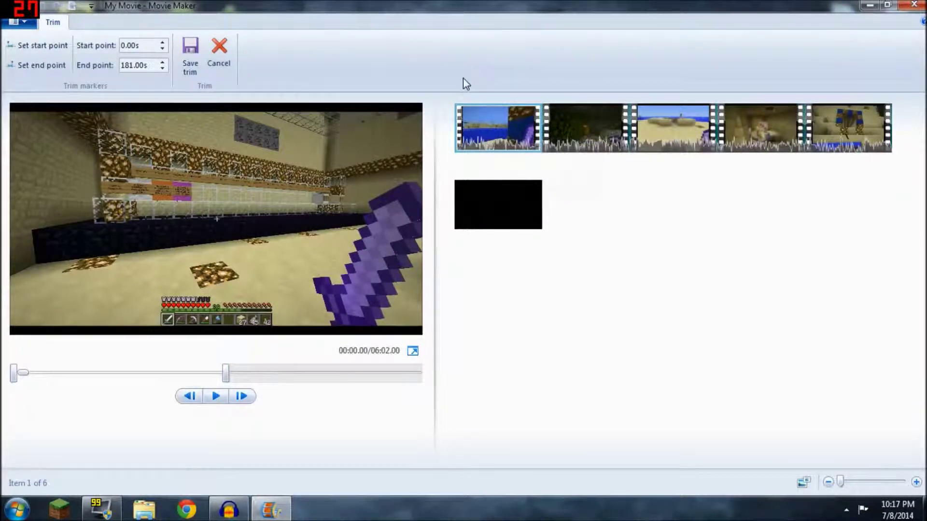
{"action": "left_click", "coordinate": [138, 46]}
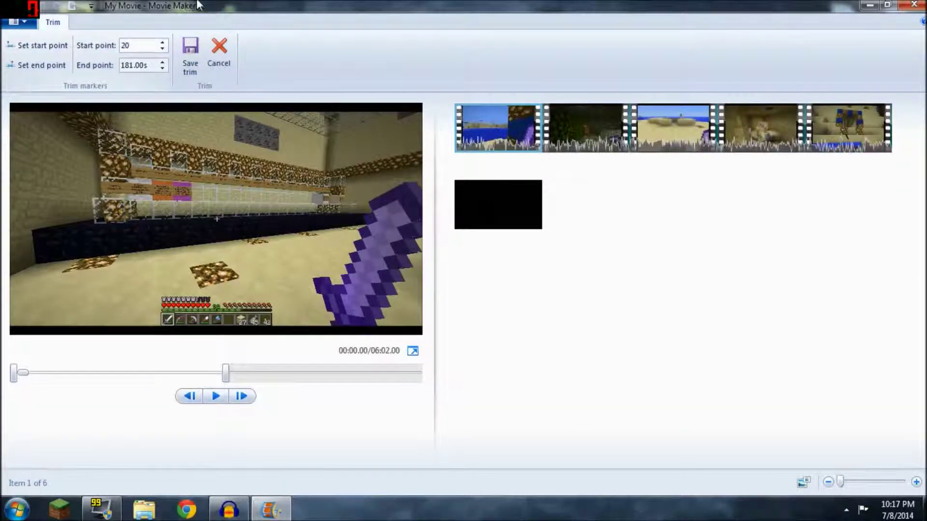
{"action": "key", "text": "Tab"}
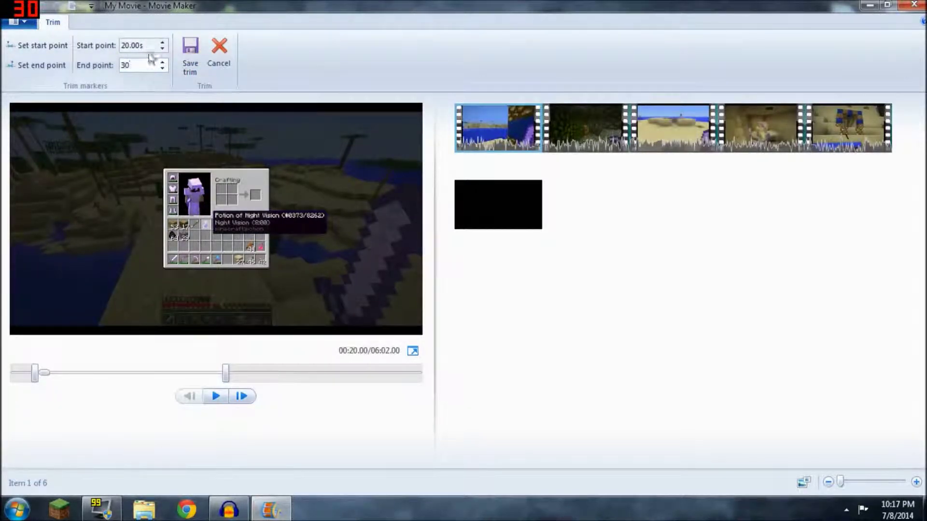
{"action": "left_click", "coordinate": [193, 56]}
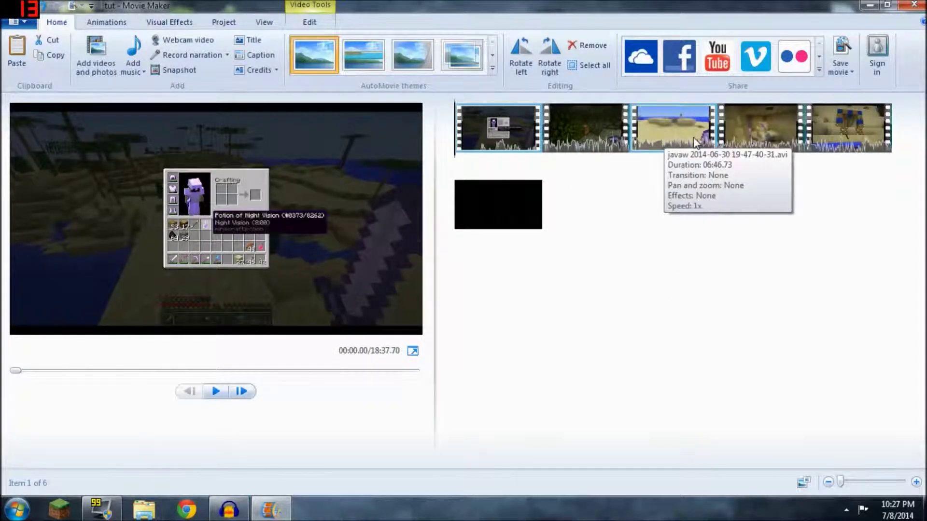
{"action": "left_click", "coordinate": [99, 24]}
{"action": "left_click", "coordinate": [146, 19]}
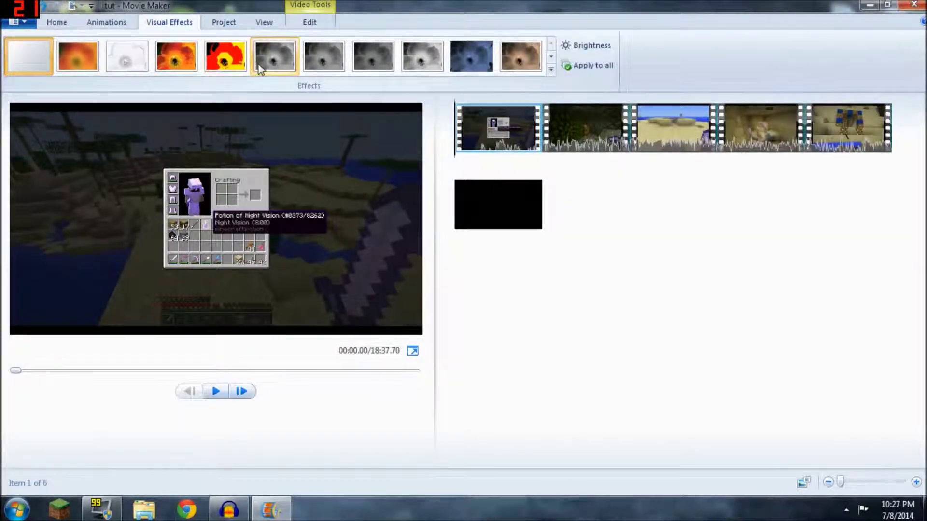
- Apply the Bow tie - horizontal transition to the second clip and preview it between the first two clips
{"action": "left_click", "coordinate": [110, 27]}
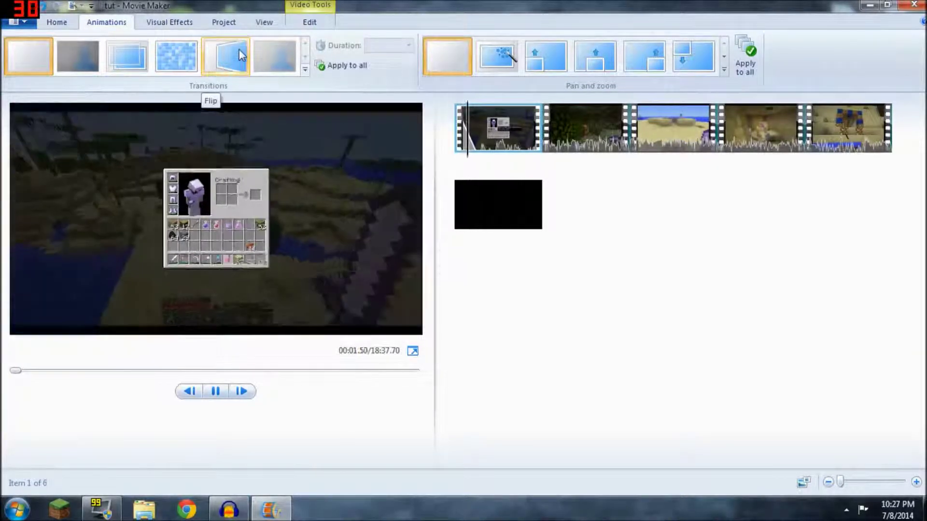
{"action": "left_click", "coordinate": [587, 131]}
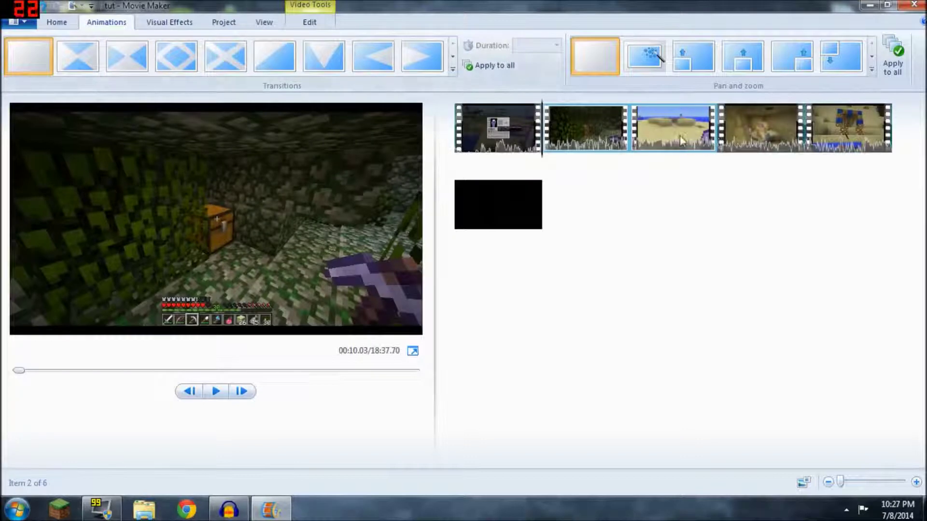
{"action": "left_click", "coordinate": [92, 62]}
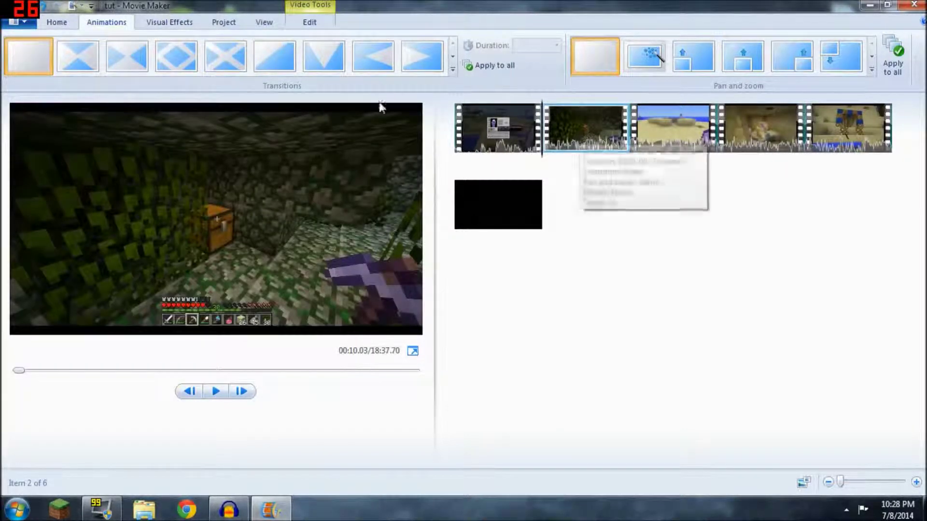
{"action": "left_click", "coordinate": [78, 66]}
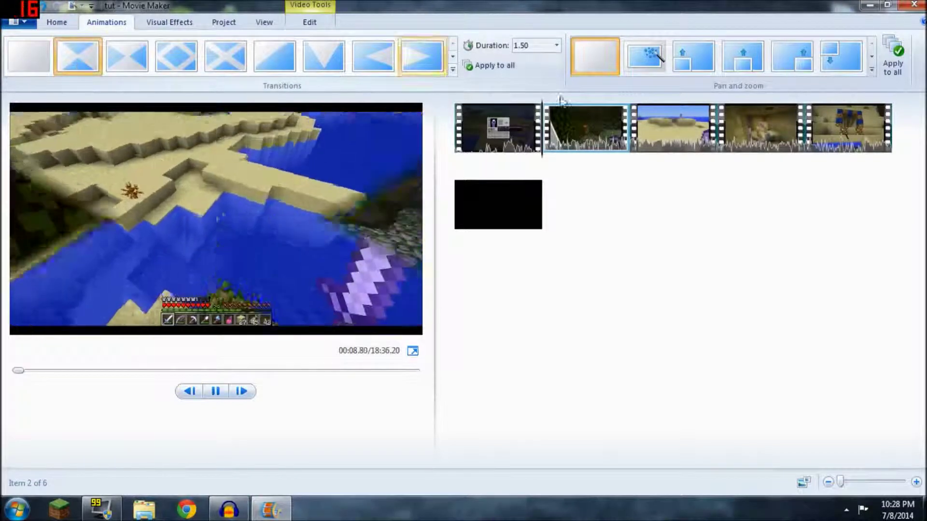
{"action": "left_click", "coordinate": [535, 145]}
{"action": "left_click", "coordinate": [215, 391]}
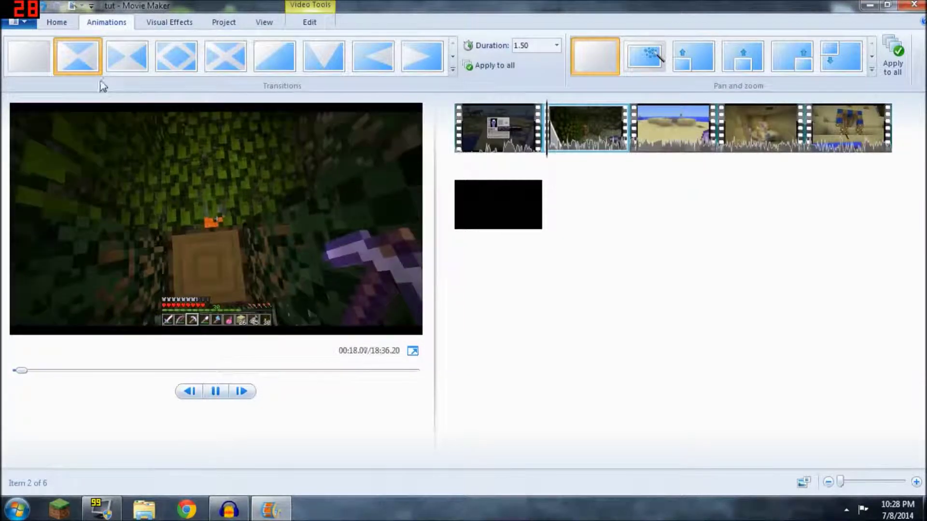
{"action": "left_click", "coordinate": [98, 51]}
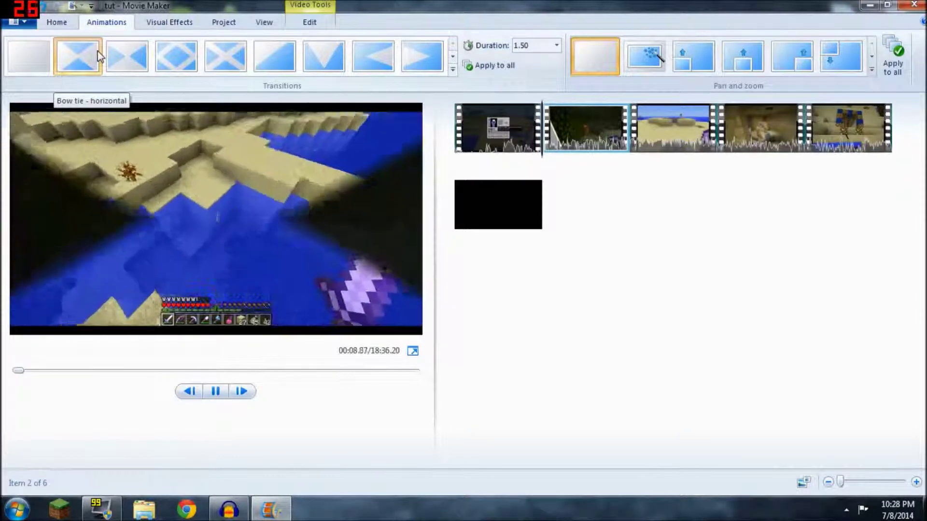
- Apply the vertical bow tie transition to the third clip and the diamond transition to the fourth clip
{"action": "left_click", "coordinate": [636, 137]}
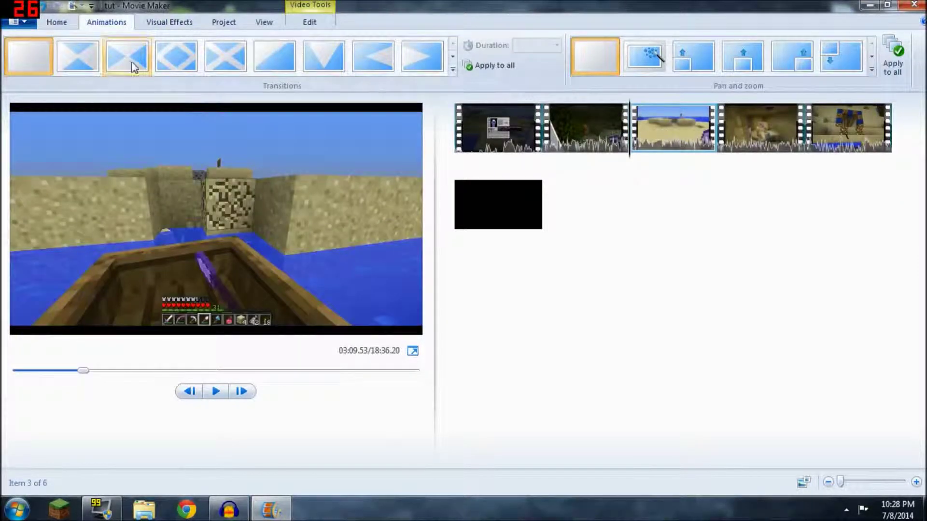
{"action": "left_click", "coordinate": [128, 58]}
{"action": "left_click", "coordinate": [760, 128]}
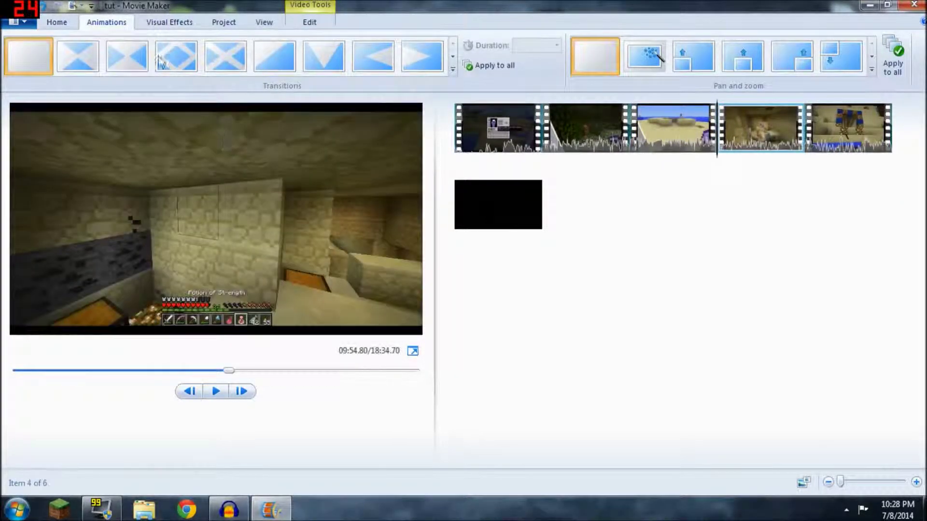
{"action": "left_click", "coordinate": [176, 54]}
- Apply the X-shaped transition to both the fifth clip and the closing black clip
{"action": "left_click", "coordinate": [844, 130]}
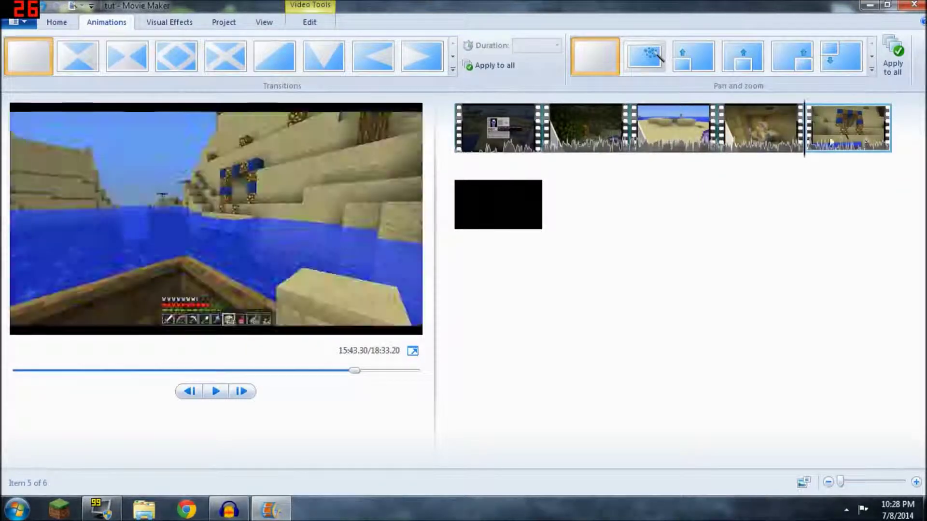
{"action": "left_click", "coordinate": [227, 54]}
{"action": "left_click", "coordinate": [489, 205]}
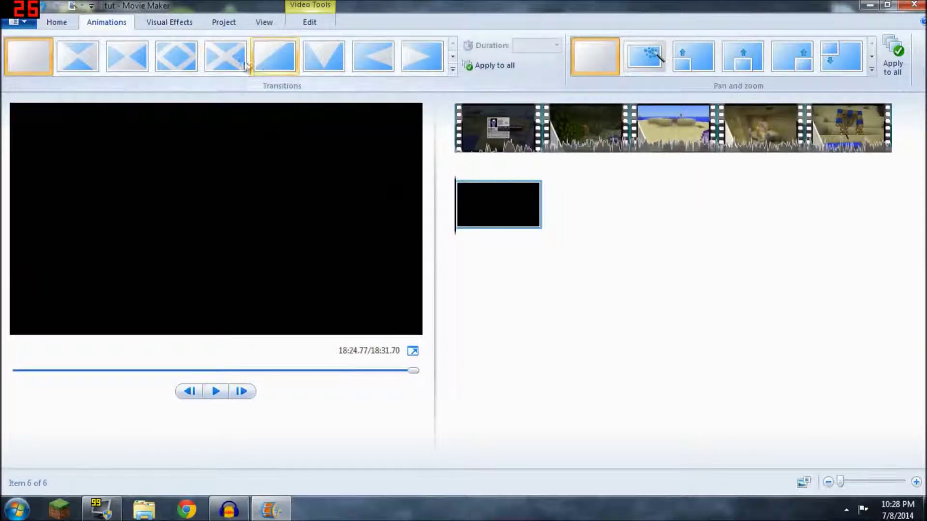
{"action": "left_click", "coordinate": [230, 59]}
- Apply a visual effect to each of the six clips, using Blur on the first and the white outline effect on the second
{"action": "left_click", "coordinate": [172, 21]}
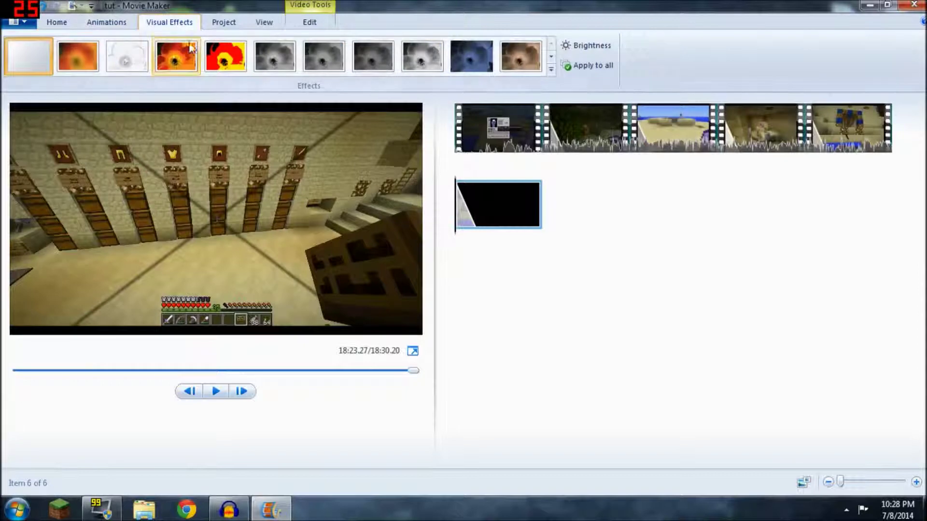
{"action": "left_click", "coordinate": [604, 129]}
{"action": "left_click", "coordinate": [497, 128]}
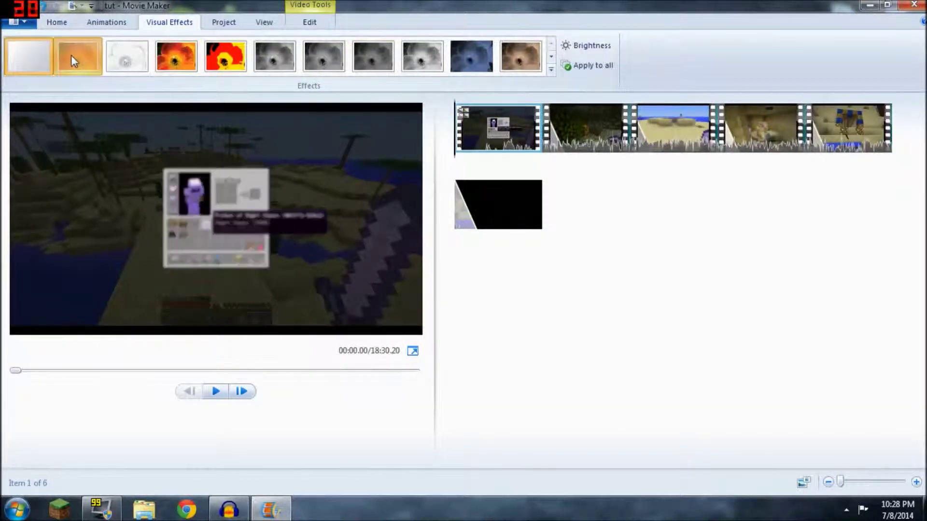
{"action": "left_click", "coordinate": [609, 116]}
{"action": "left_click", "coordinate": [714, 140]}
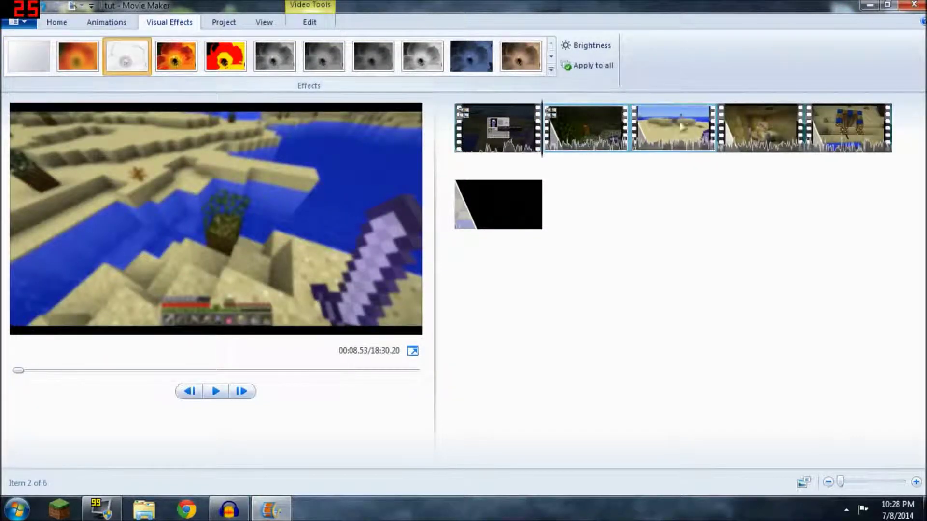
{"action": "left_click", "coordinate": [801, 138]}
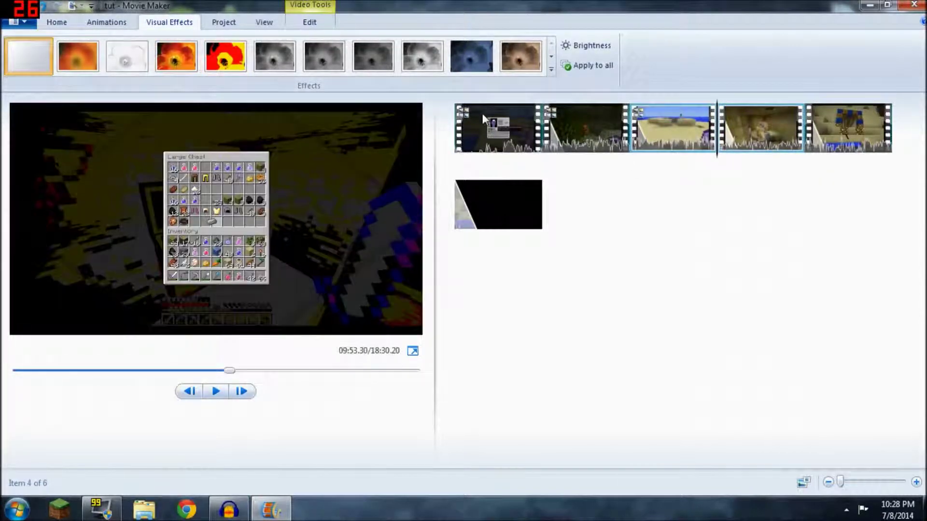
{"action": "left_click", "coordinate": [816, 138]}
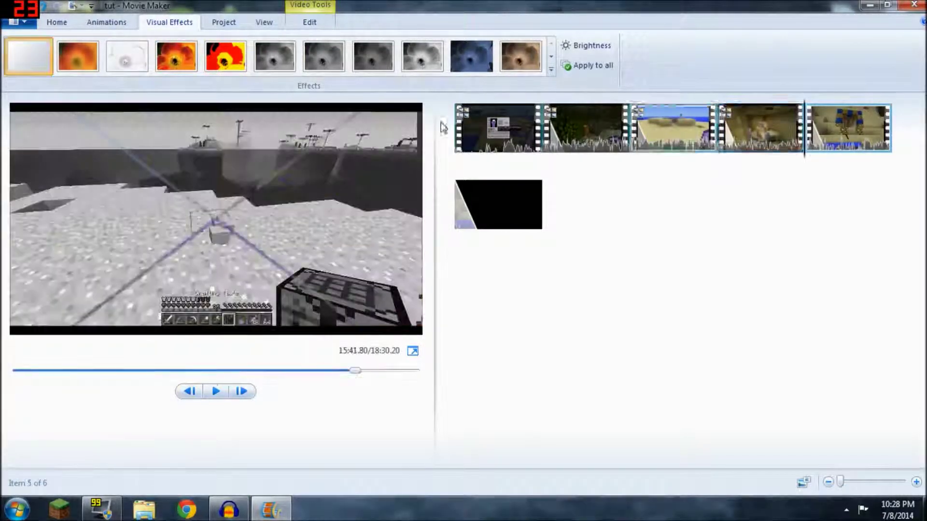
{"action": "left_click", "coordinate": [511, 217]}
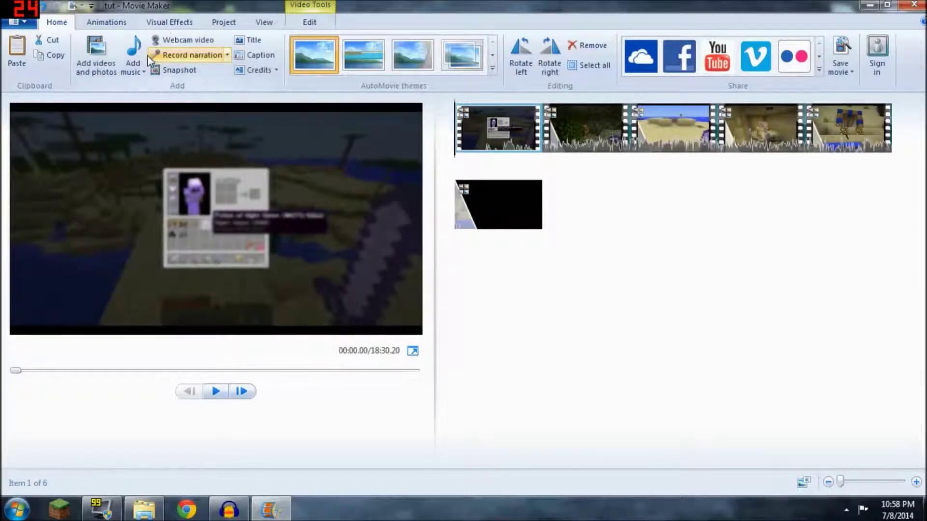
- Add the music file "E-Dubble- Be A King" from the Music folder on the PC to the project
{"action": "left_click", "coordinate": [137, 77]}
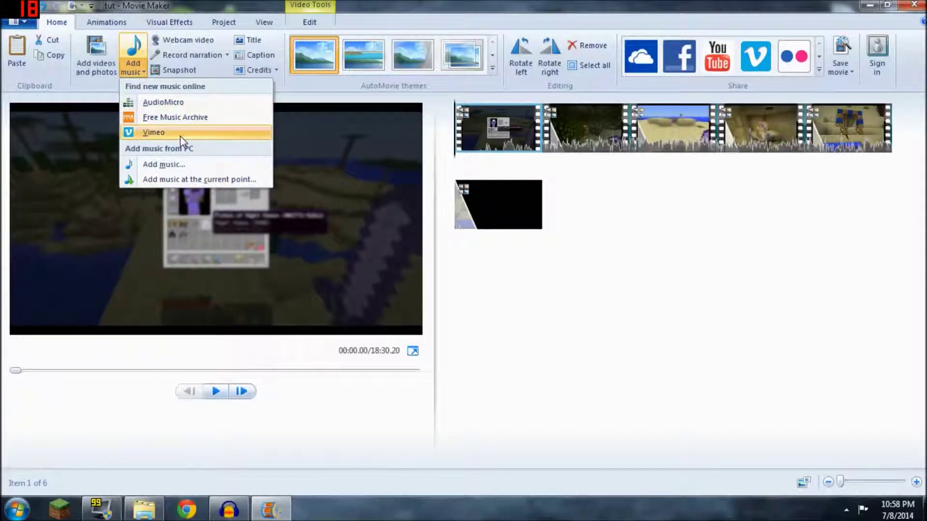
{"action": "left_click", "coordinate": [182, 165]}
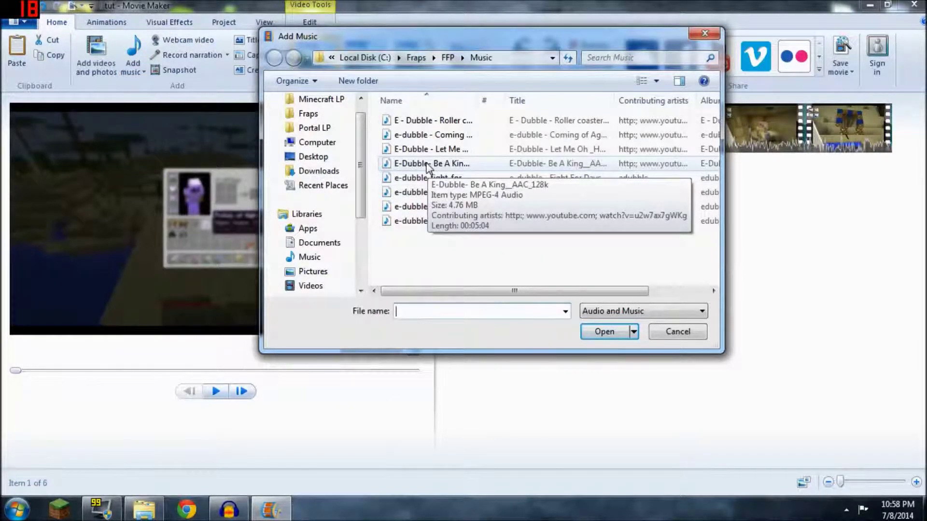
{"action": "double_click", "coordinate": [427, 164]}
- Shift the music track back and forth along the timeline, leaving it starting at about 1.9 s
{"action": "left_click_drag", "start_coordinate": [492, 169], "coordinate": [513, 169]}
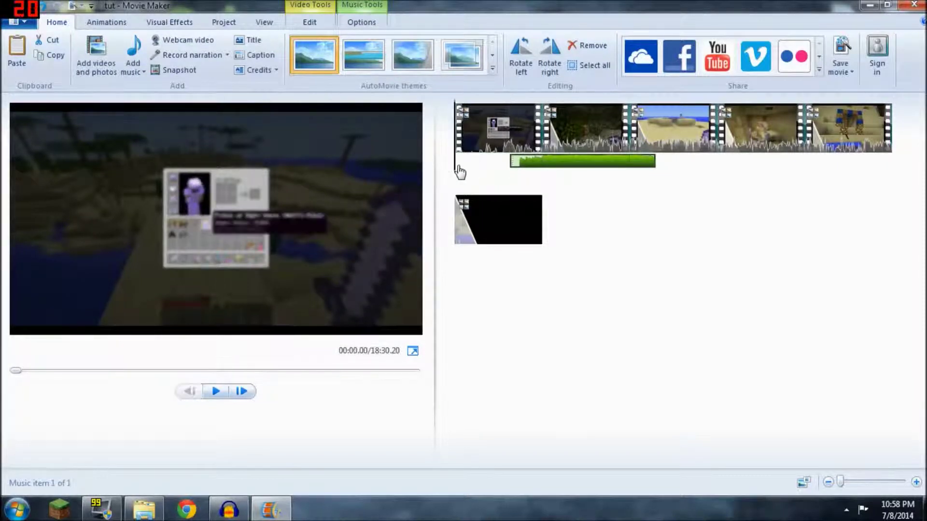
{"action": "left_click", "coordinate": [466, 173]}
{"action": "left_click", "coordinate": [534, 167]}
{"action": "left_click_drag", "start_coordinate": [534, 167], "coordinate": [604, 168]}
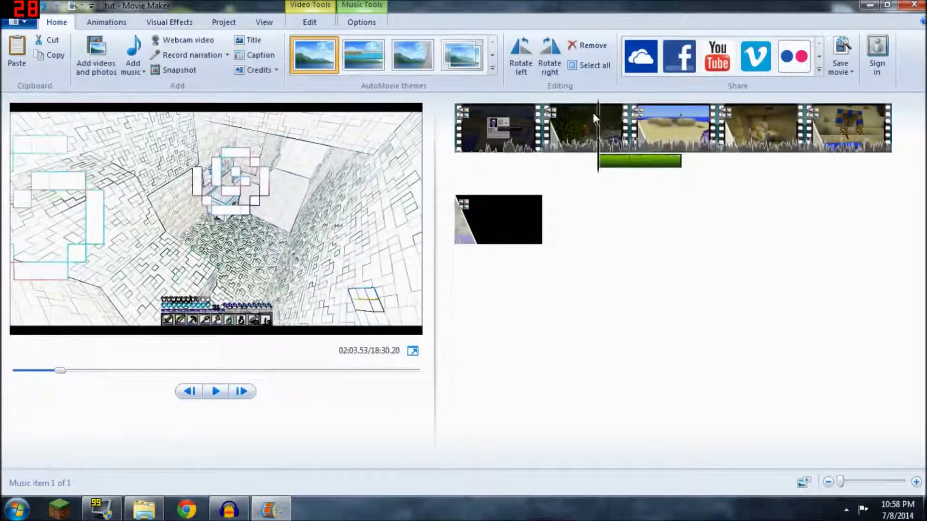
{"action": "left_click_drag", "start_coordinate": [611, 168], "coordinate": [477, 166]}
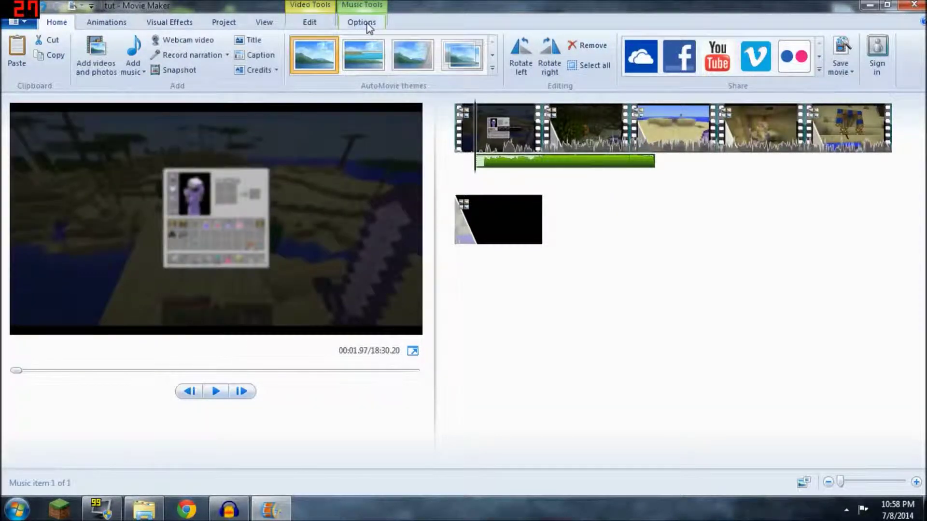
- Set the music track's start time to 10 s, matching the end of the first clip
{"action": "left_click", "coordinate": [366, 24]}
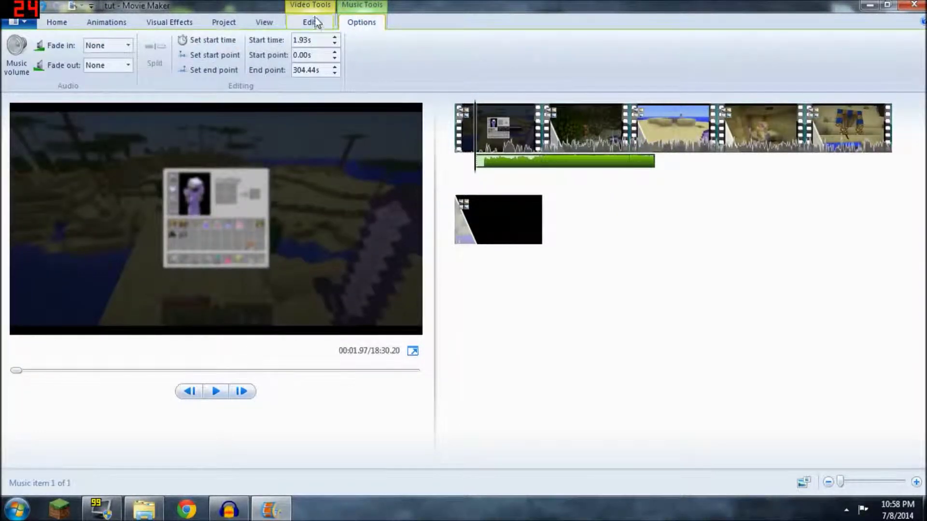
{"action": "left_click", "coordinate": [309, 40]}
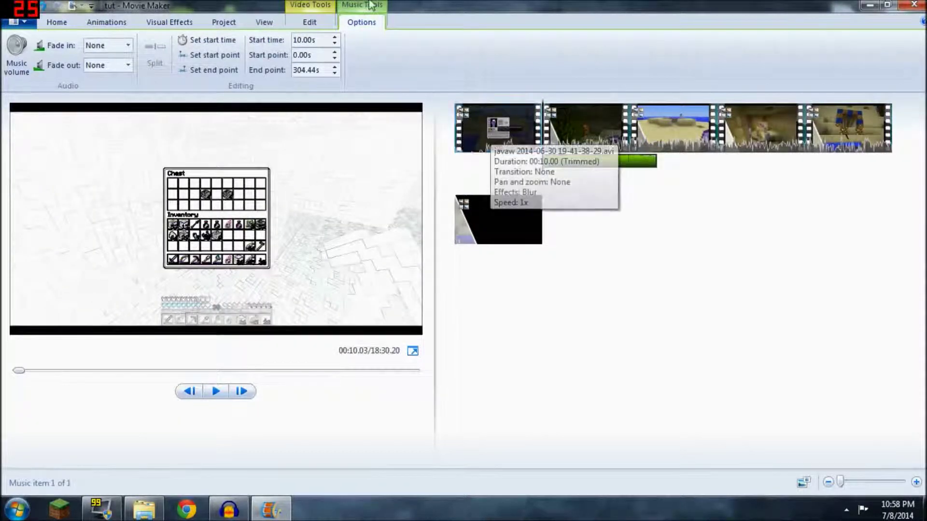
{"action": "right_click", "coordinate": [547, 147]}
{"action": "key", "text": "Escape"}
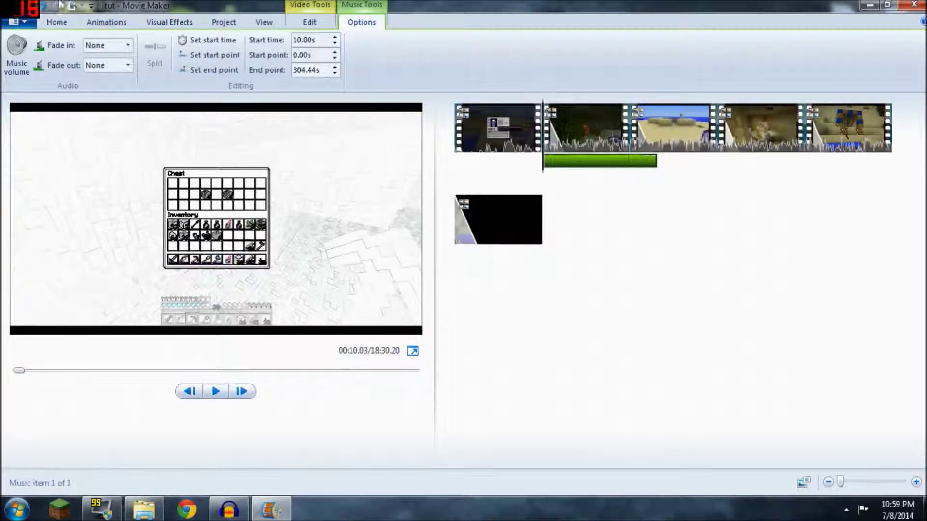
- Check the music volume level, then lower the video volume, turning the first clip down almost to silence
{"action": "left_click", "coordinate": [9, 70]}
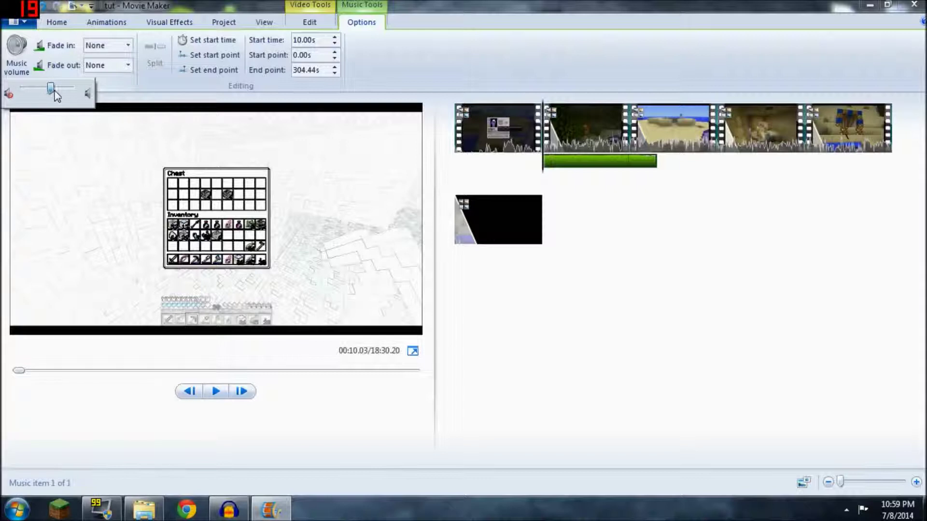
{"action": "left_click", "coordinate": [468, 58]}
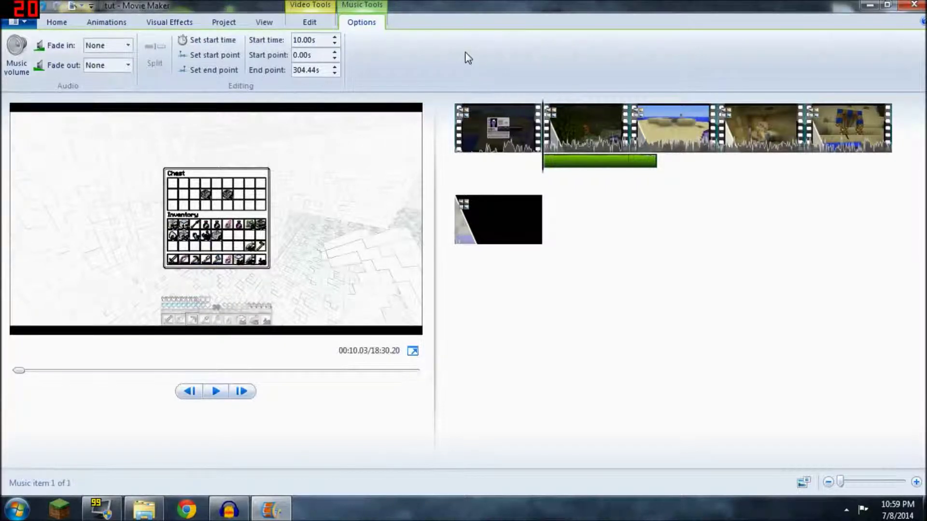
{"action": "left_click", "coordinate": [311, 22]}
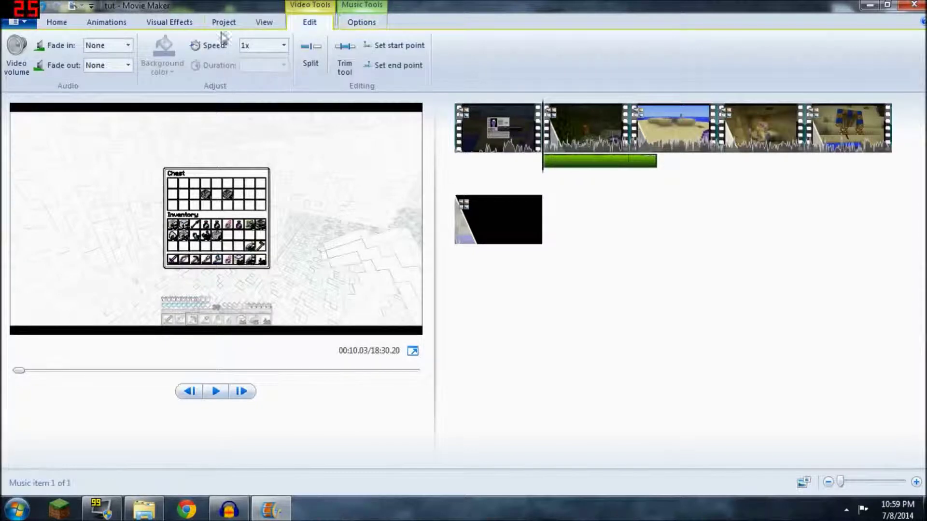
{"action": "left_click", "coordinate": [17, 53]}
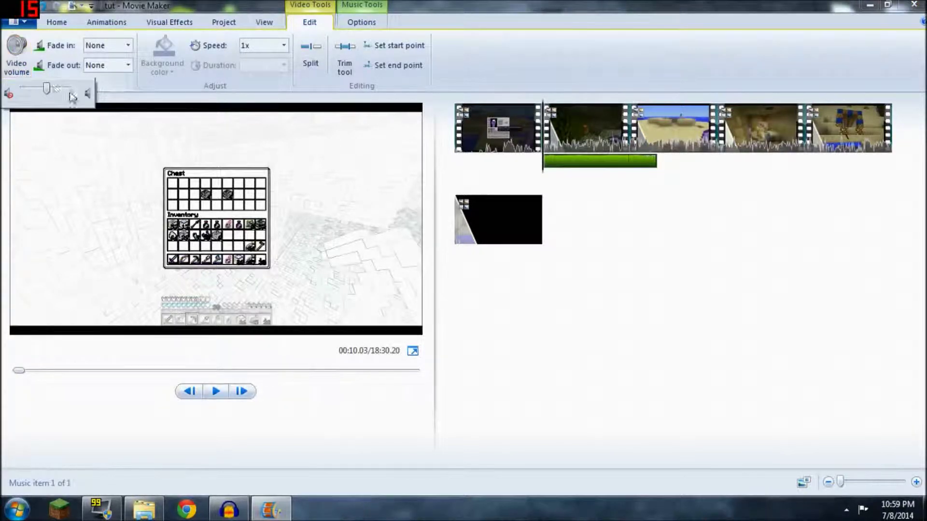
{"action": "left_click_drag", "start_coordinate": [49, 87], "coordinate": [43, 87]}
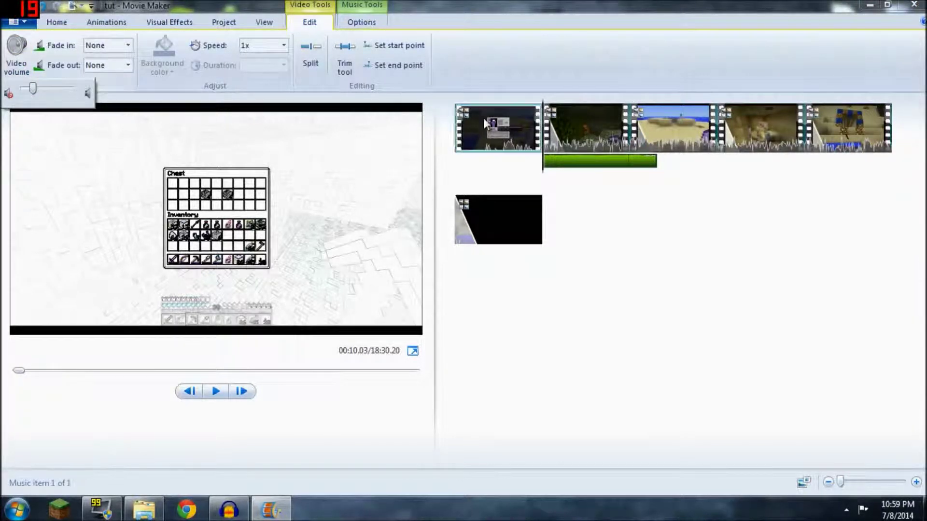
{"action": "left_click", "coordinate": [487, 123]}
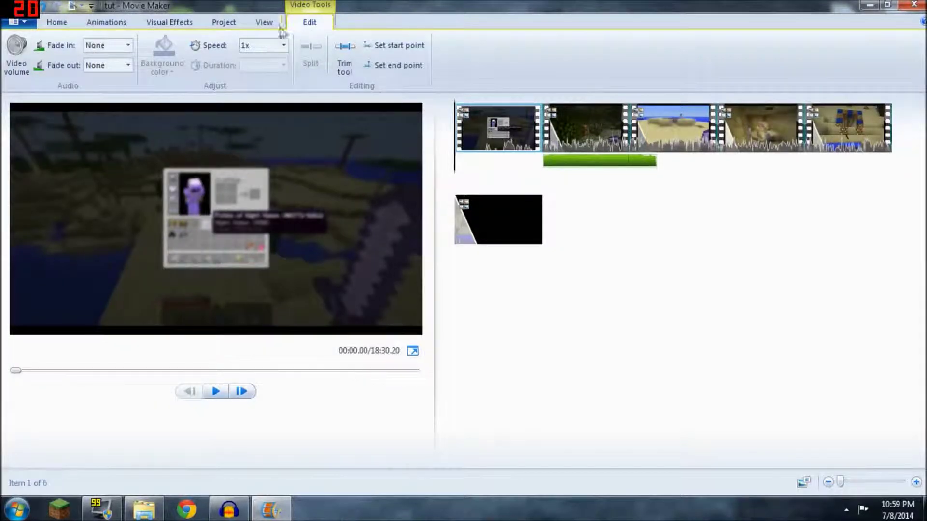
{"action": "left_click", "coordinate": [17, 51]}
{"action": "left_click_drag", "start_coordinate": [28, 94], "coordinate": [23, 95]}
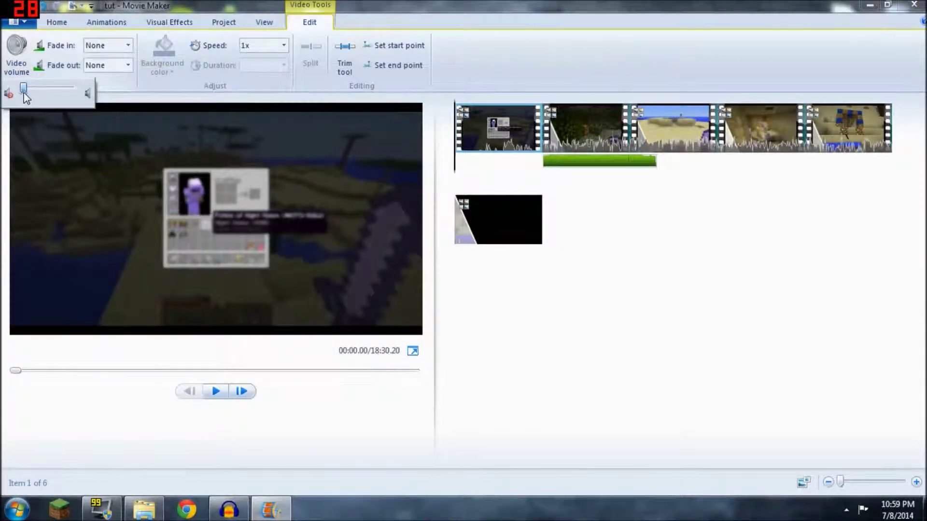
- Lower the video volume of the second through fifth clips one by one
{"action": "left_click", "coordinate": [584, 127]}
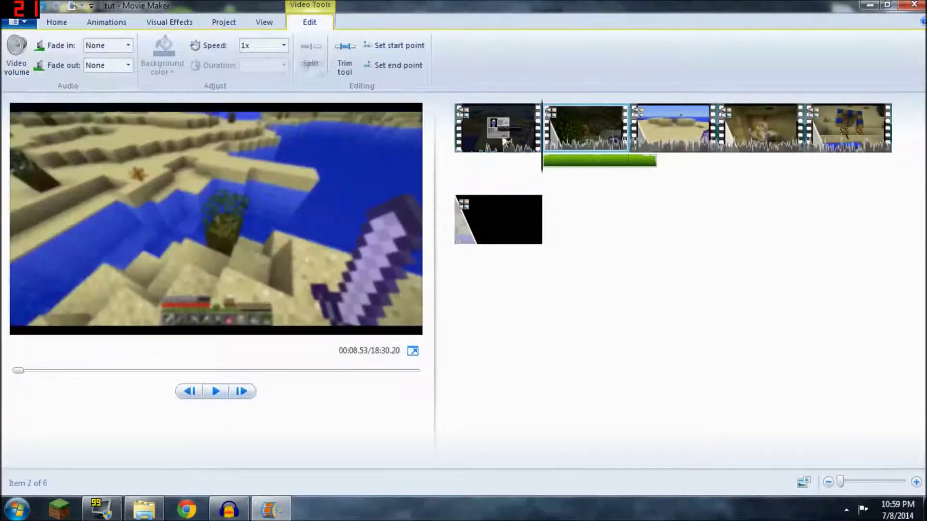
{"action": "left_click", "coordinate": [17, 51]}
{"action": "left_click", "coordinate": [635, 133]}
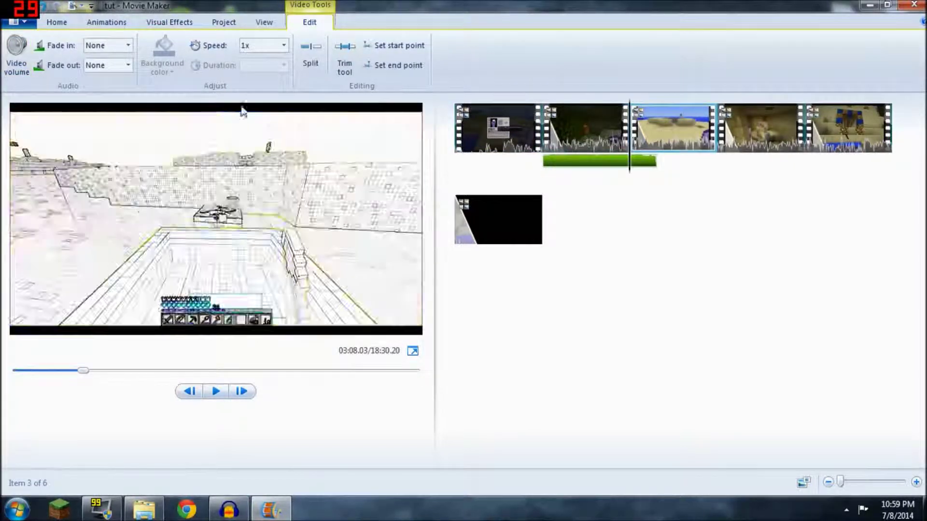
{"action": "left_click", "coordinate": [19, 51]}
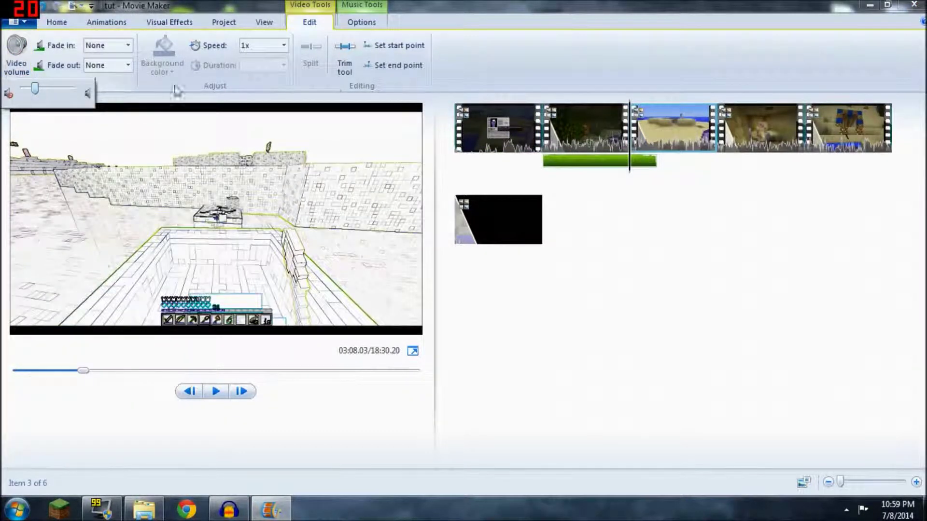
{"action": "left_click", "coordinate": [757, 131]}
{"action": "left_click", "coordinate": [16, 53]}
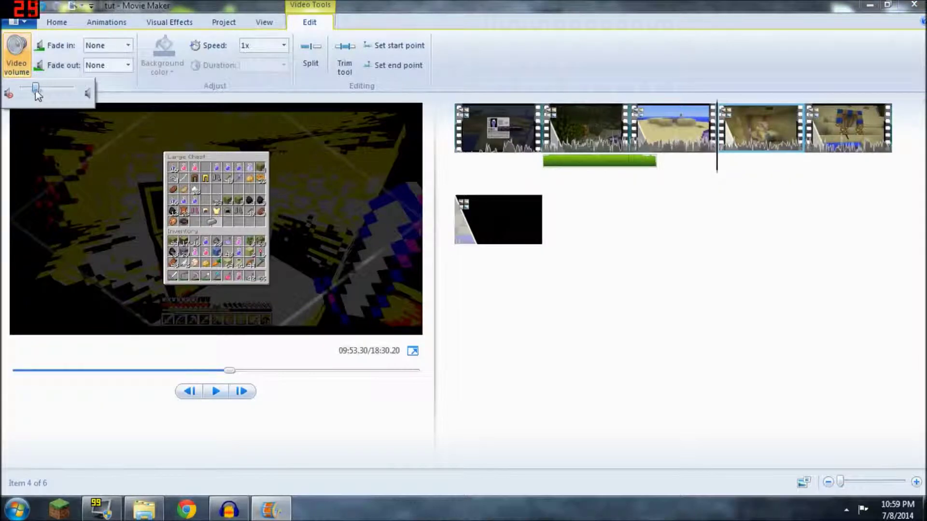
{"action": "left_click", "coordinate": [848, 128]}
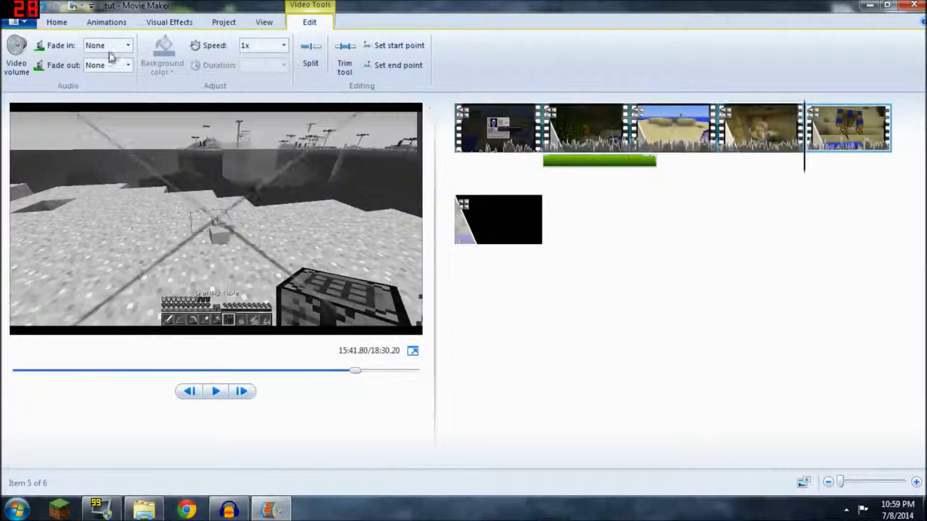
{"action": "left_click", "coordinate": [17, 53]}
{"action": "left_click", "coordinate": [497, 220]}
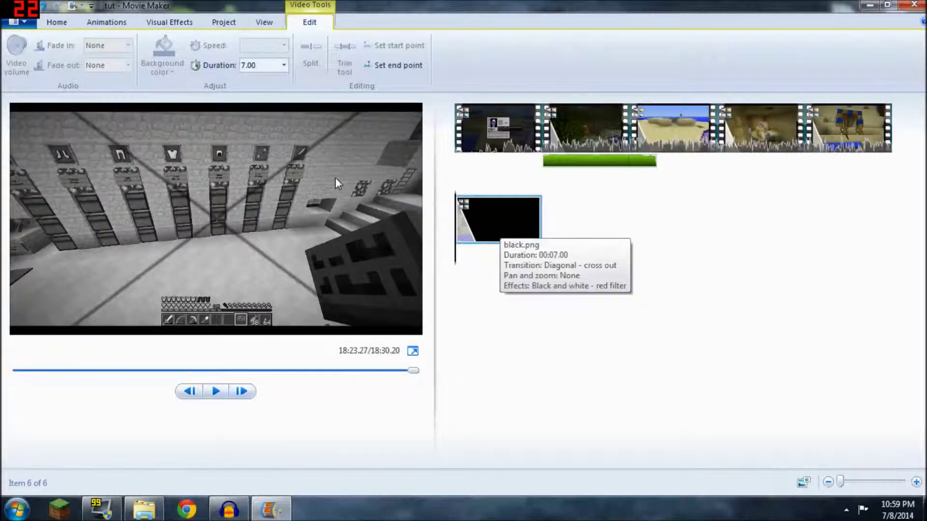
- Move the music track earlier to start at about 2.8 s and lower its music volume close to the minimum
{"action": "left_click", "coordinate": [56, 23]}
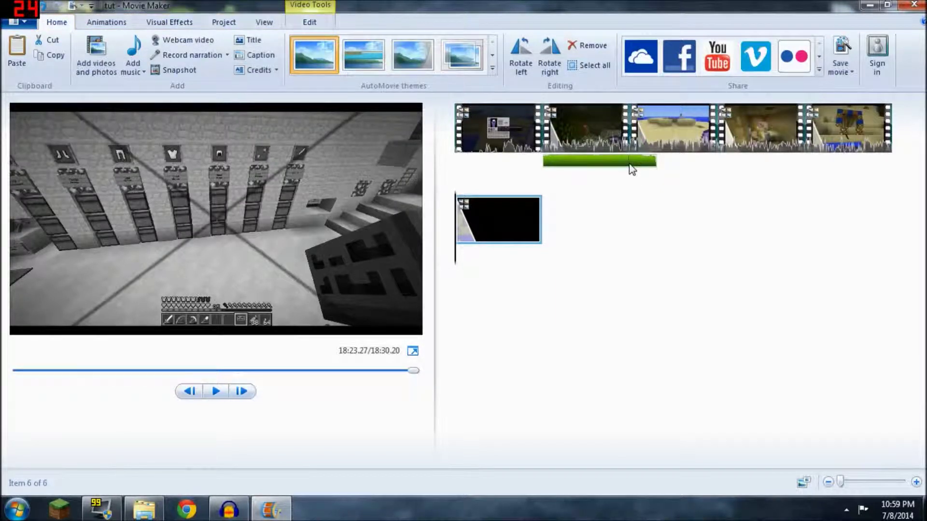
{"action": "left_click", "coordinate": [606, 166]}
{"action": "left_click_drag", "start_coordinate": [606, 167], "coordinate": [485, 163]}
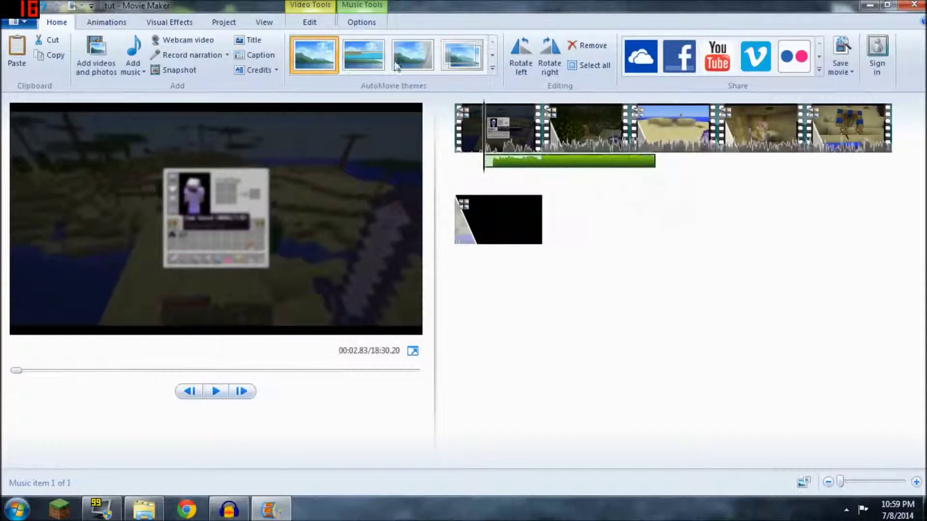
{"action": "left_click", "coordinate": [362, 24]}
{"action": "left_click", "coordinate": [17, 55]}
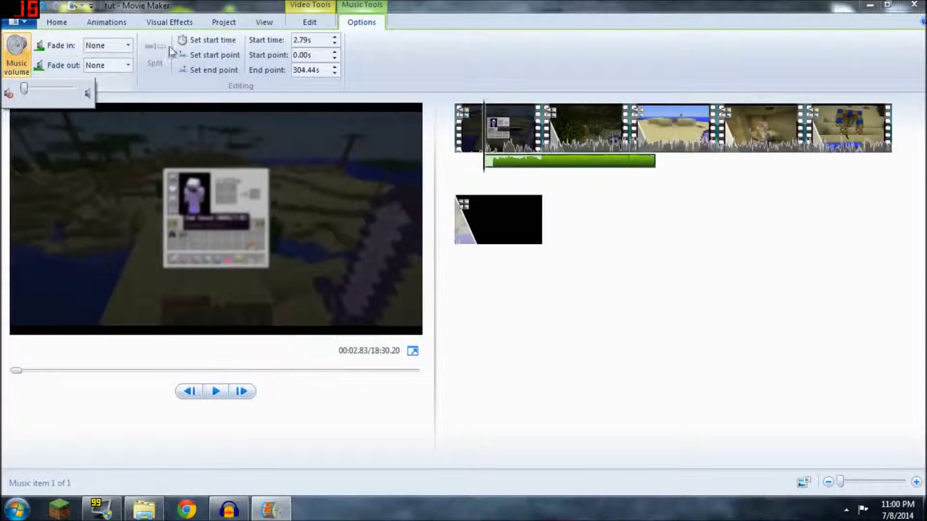
- Raise the video volume of the first clip slightly and of the second clip well above the middle
{"action": "left_click", "coordinate": [309, 22]}
{"action": "left_click", "coordinate": [17, 55]}
{"action": "left_click_drag", "start_coordinate": [38, 87], "coordinate": [42, 88]}
{"action": "left_click", "coordinate": [599, 120]}
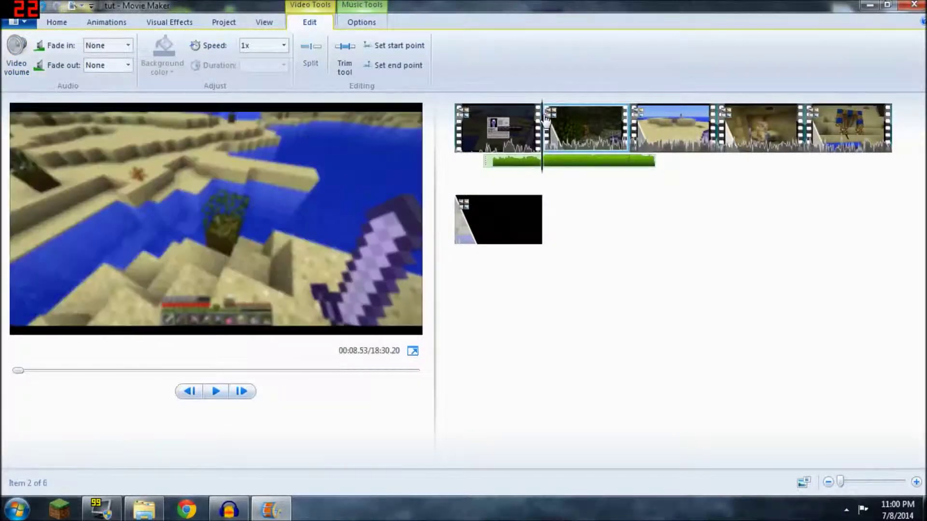
{"action": "left_click", "coordinate": [17, 54]}
{"action": "left_click_drag", "start_coordinate": [42, 88], "coordinate": [95, 85]}
- Raise the video volume of the third, fourth and fifth clips one by one
{"action": "key", "text": "Right"}
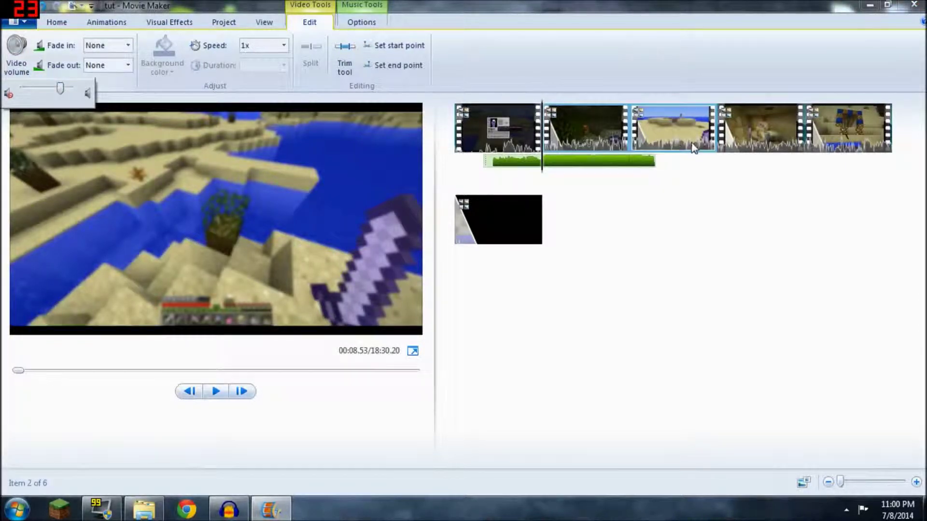
{"action": "left_click", "coordinate": [24, 53]}
{"action": "left_click", "coordinate": [27, 52]}
{"action": "left_click_drag", "start_coordinate": [51, 91], "coordinate": [63, 90]}
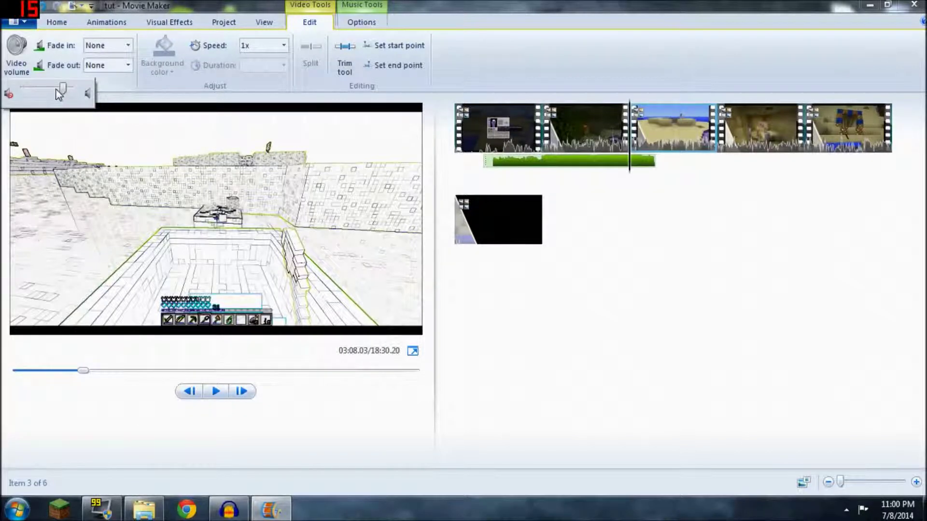
{"action": "key", "text": "Right"}
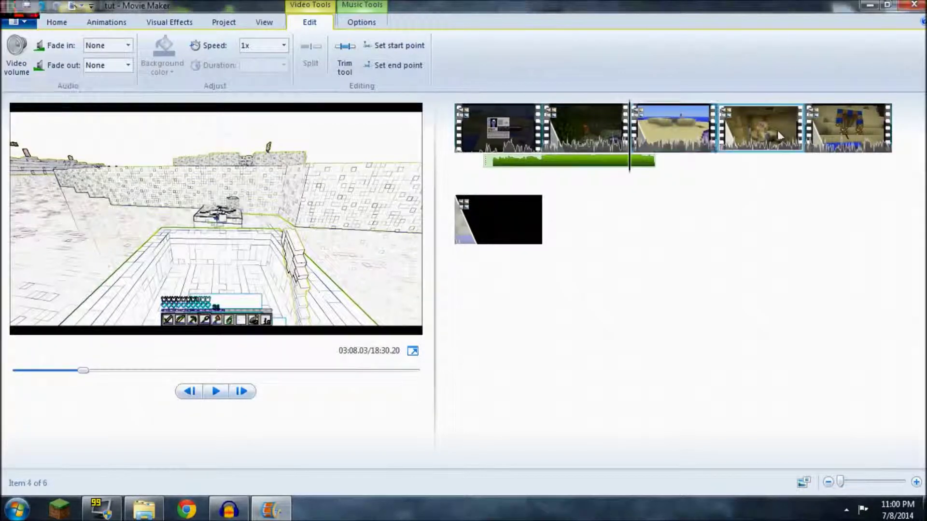
{"action": "left_click", "coordinate": [16, 53]}
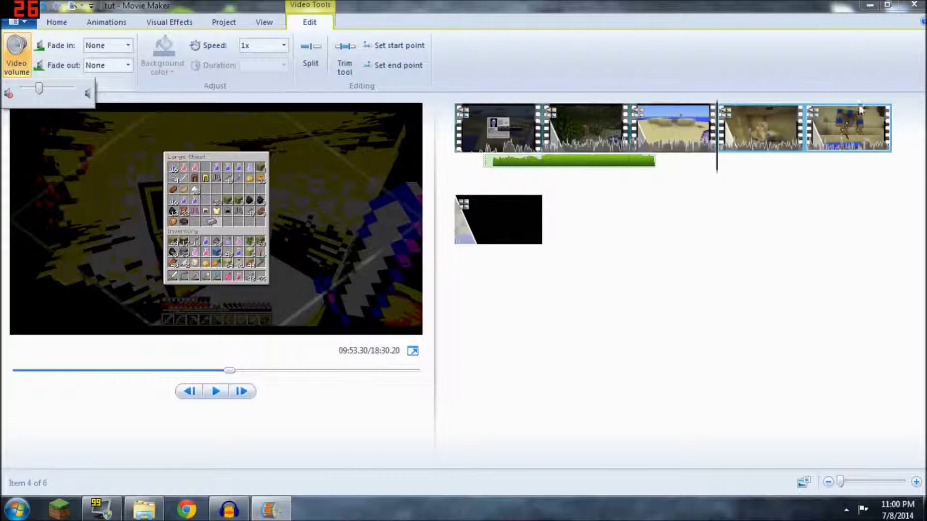
{"action": "left_click", "coordinate": [849, 126]}
{"action": "left_click", "coordinate": [16, 53]}
{"action": "left_click", "coordinate": [60, 92]}
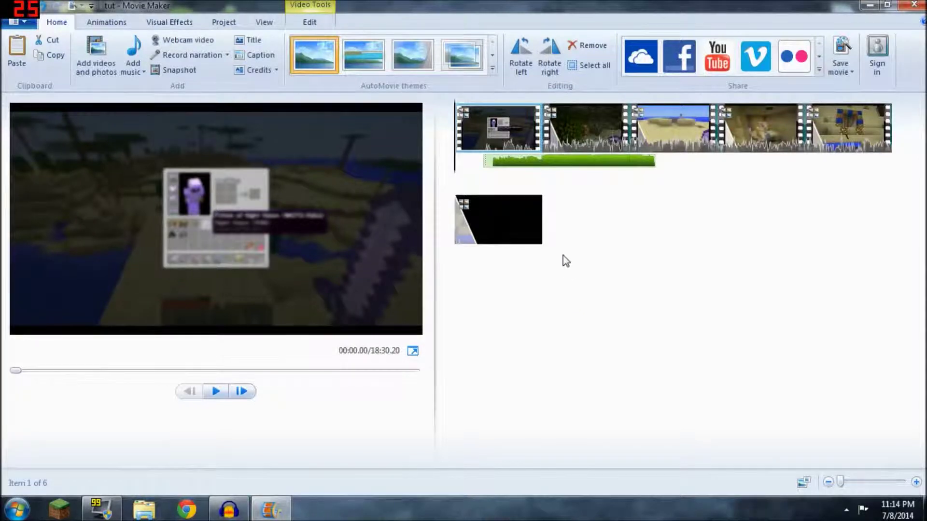
- Record about 10 s of narration from the movie's beginning and save it in My Music as a Windows Media Audio File under the suggested name
{"action": "left_click", "coordinate": [192, 55]}
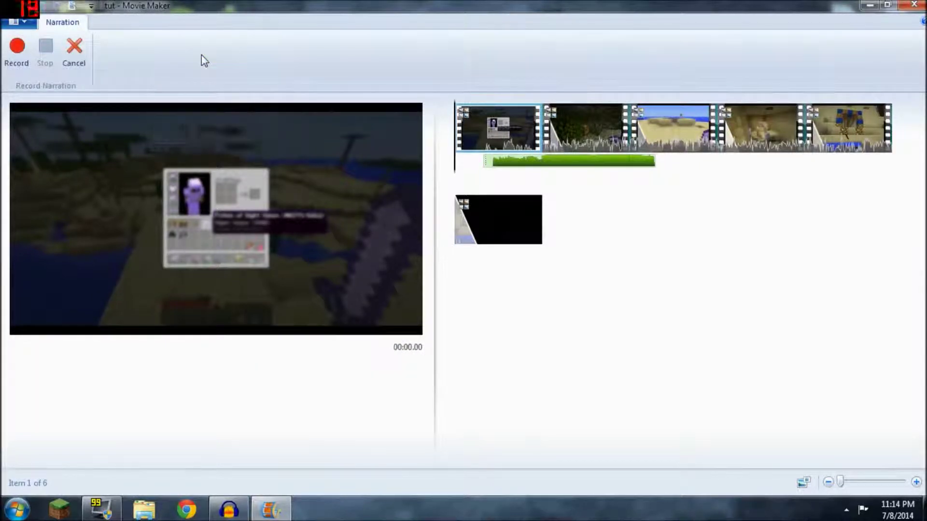
{"action": "left_click", "coordinate": [18, 58]}
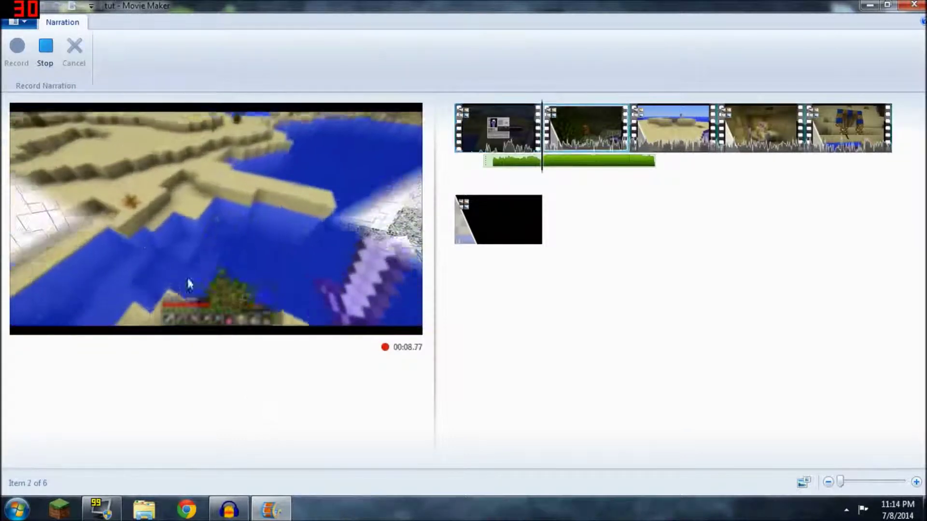
{"action": "left_click", "coordinate": [45, 48]}
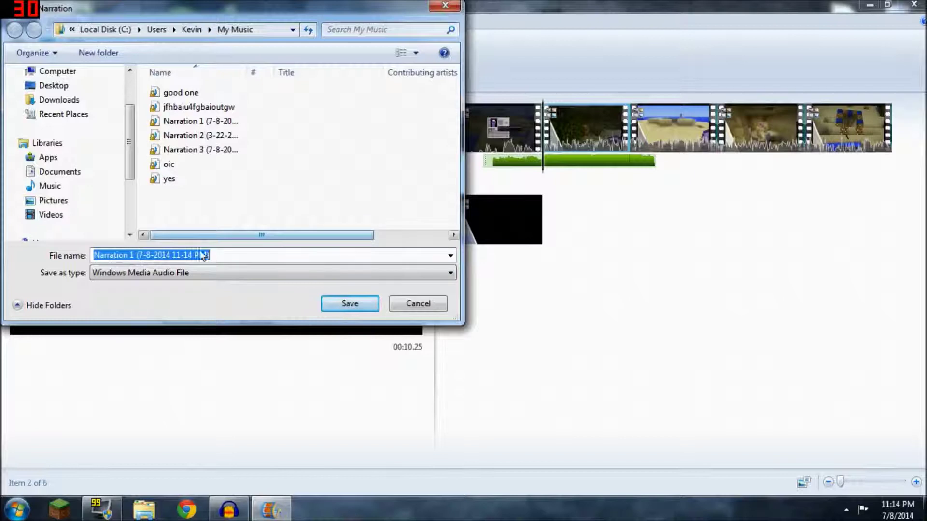
{"action": "left_click", "coordinate": [202, 210]}
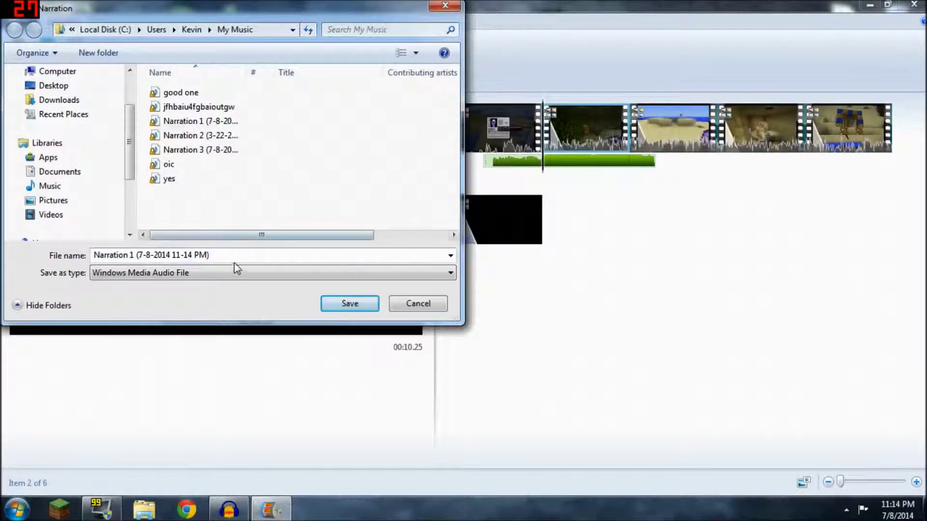
{"action": "key", "text": "Tab"}
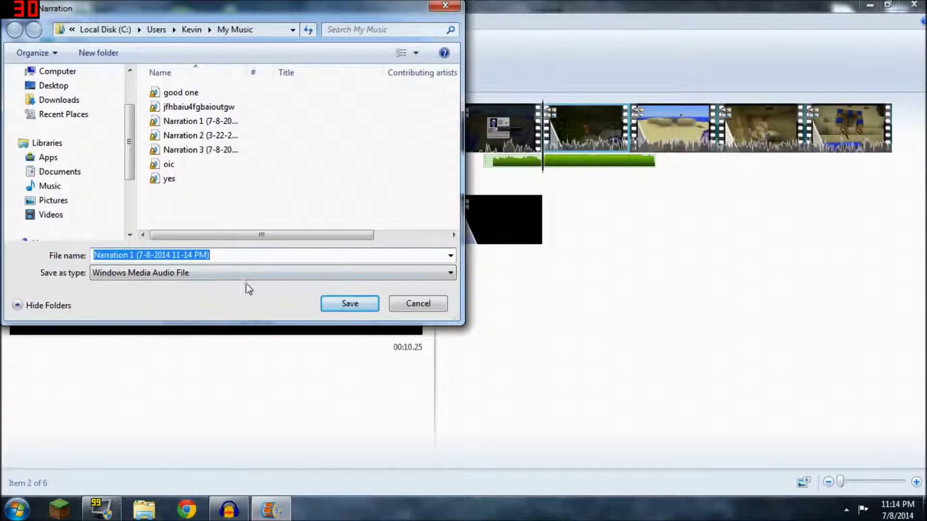
{"action": "left_click", "coordinate": [340, 304]}
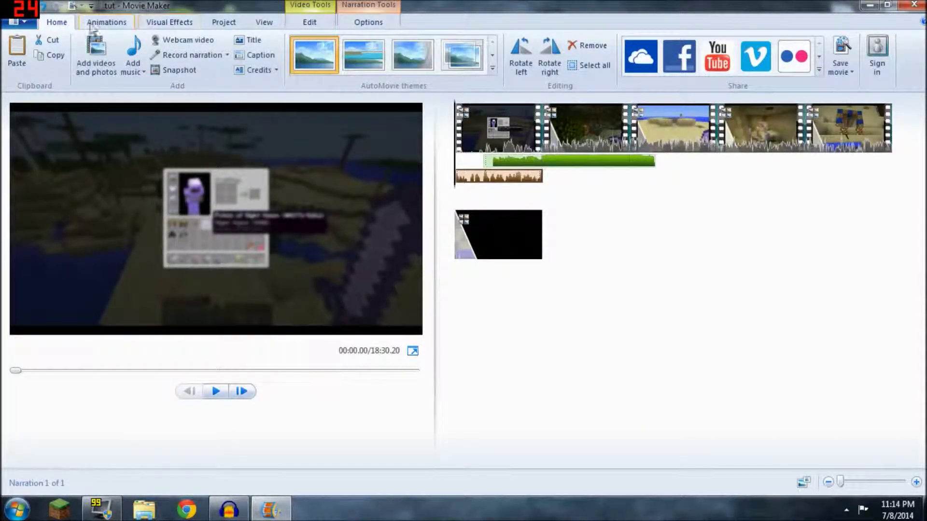
- Raise the narration track's volume to near the maximum
{"action": "left_click", "coordinate": [364, 23]}
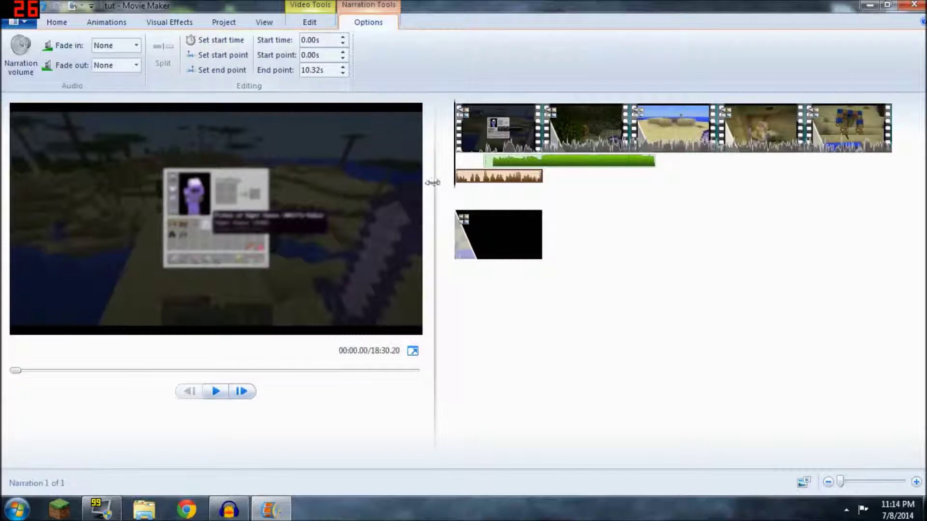
{"action": "left_click", "coordinate": [463, 189]}
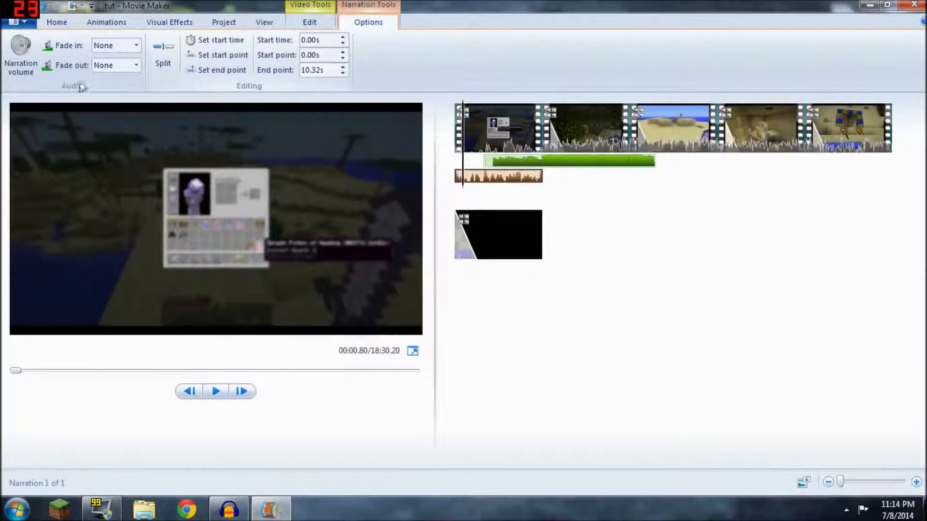
{"action": "left_click", "coordinate": [18, 55]}
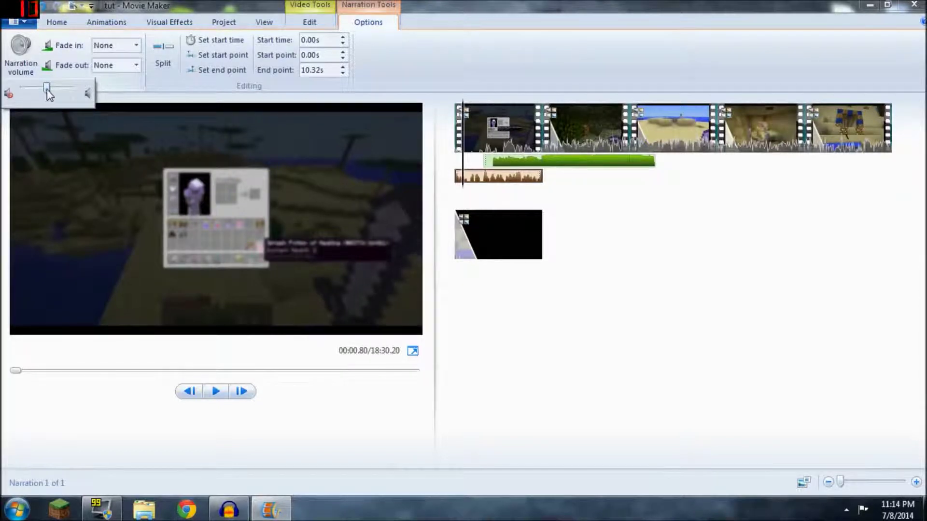
{"action": "left_click_drag", "start_coordinate": [47, 92], "coordinate": [74, 93]}
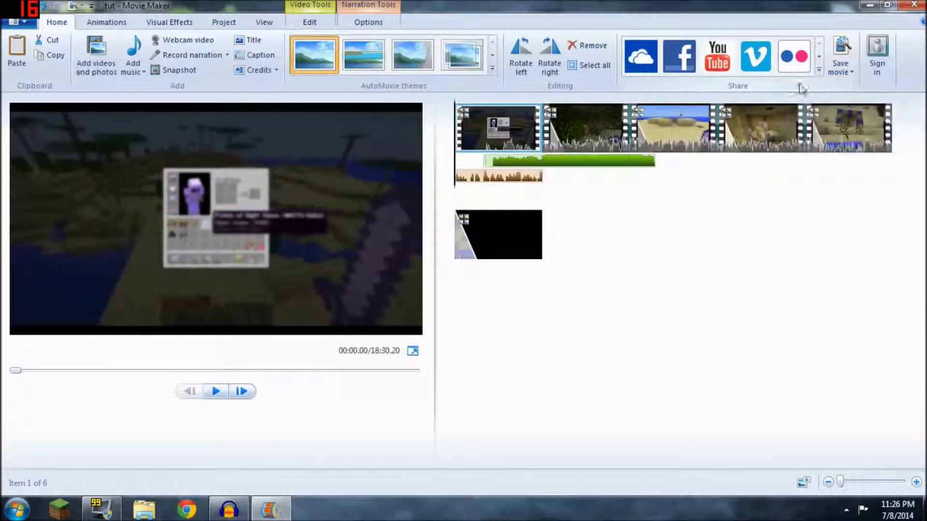
- Look through the available movie-saving presets, examining the specifications of the YouTube and high-definition display presets
{"action": "left_click", "coordinate": [851, 72]}
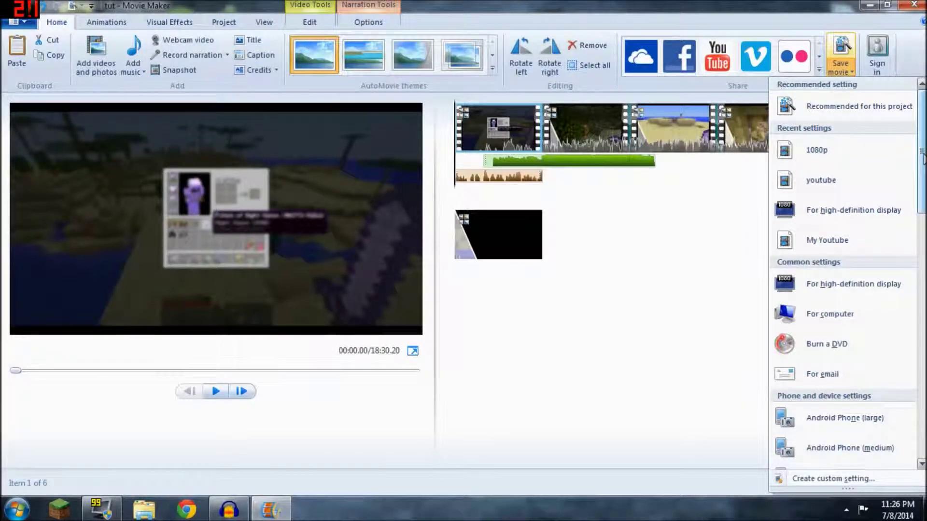
{"action": "left_click_drag", "start_coordinate": [922, 154], "coordinate": [922, 156]}
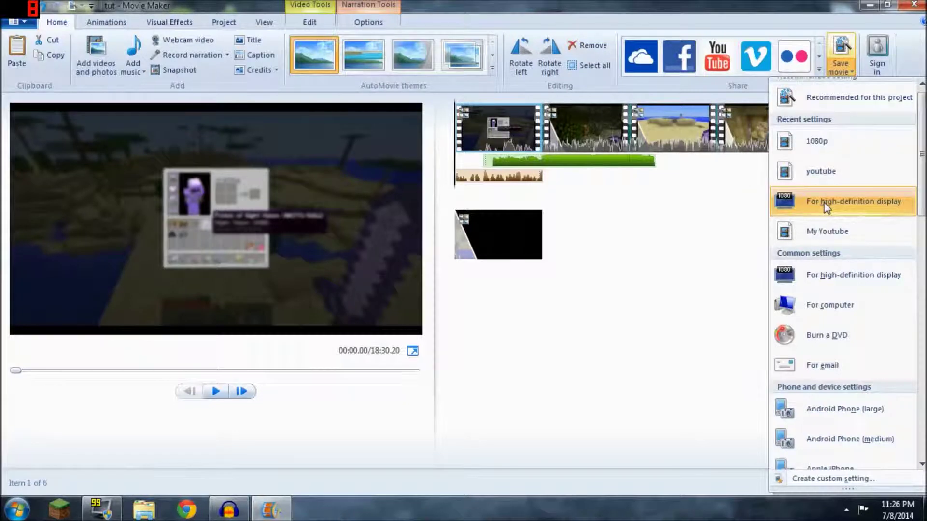
{"action": "left_click_drag", "start_coordinate": [924, 187], "coordinate": [924, 207]}
{"action": "scroll", "coordinate": [869, 192], "scroll_direction": "down", "scroll_amount": 1}
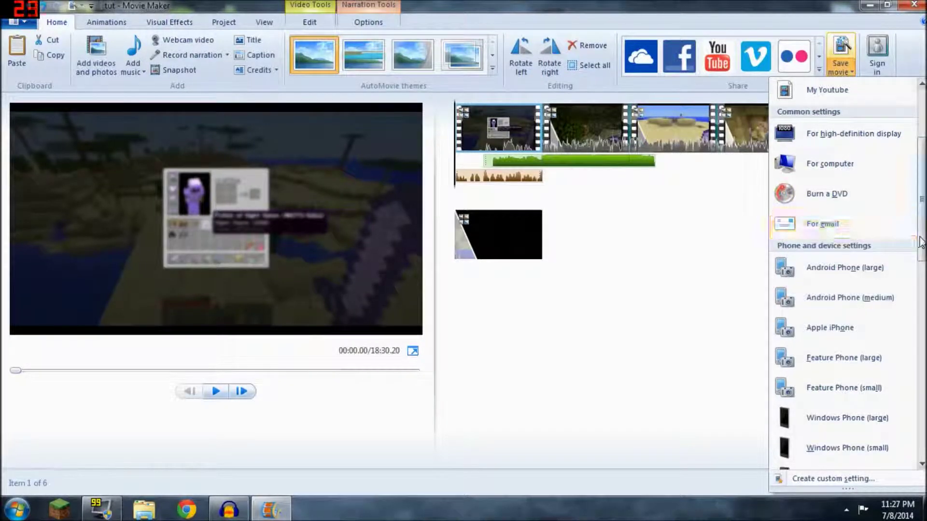
{"action": "scroll", "coordinate": [844, 289], "scroll_direction": "down", "scroll_amount": 5}
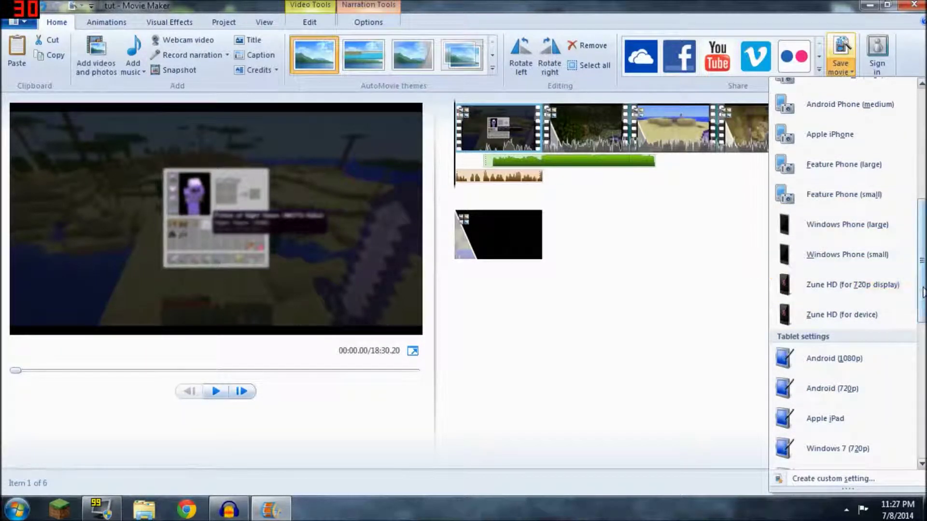
{"action": "scroll", "coordinate": [907, 285], "scroll_direction": "down", "scroll_amount": 3}
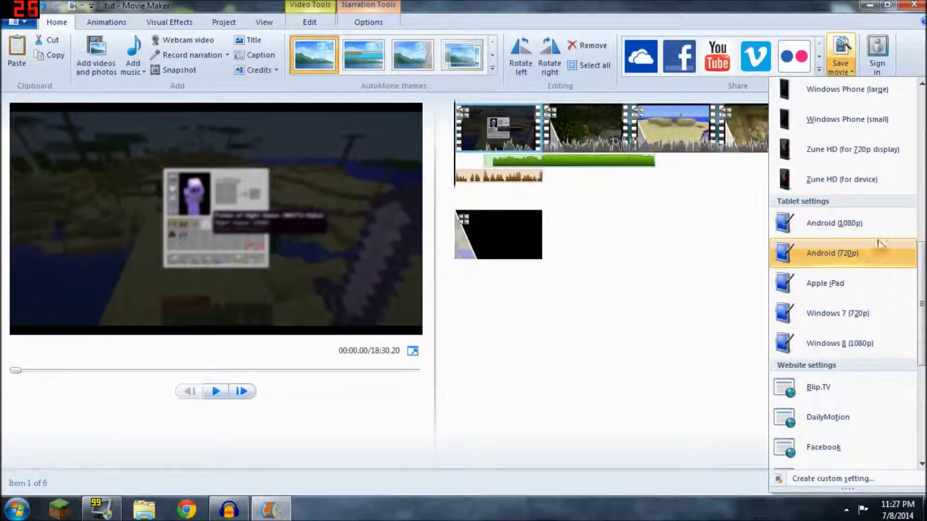
{"action": "left_click_drag", "start_coordinate": [921, 303], "coordinate": [920, 395]}
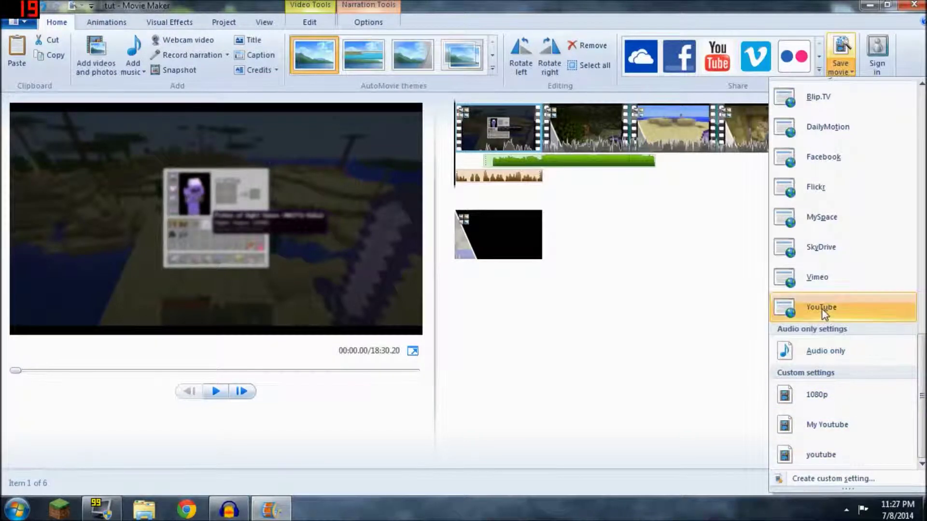
{"action": "mouse_move", "coordinate": [824, 314]}
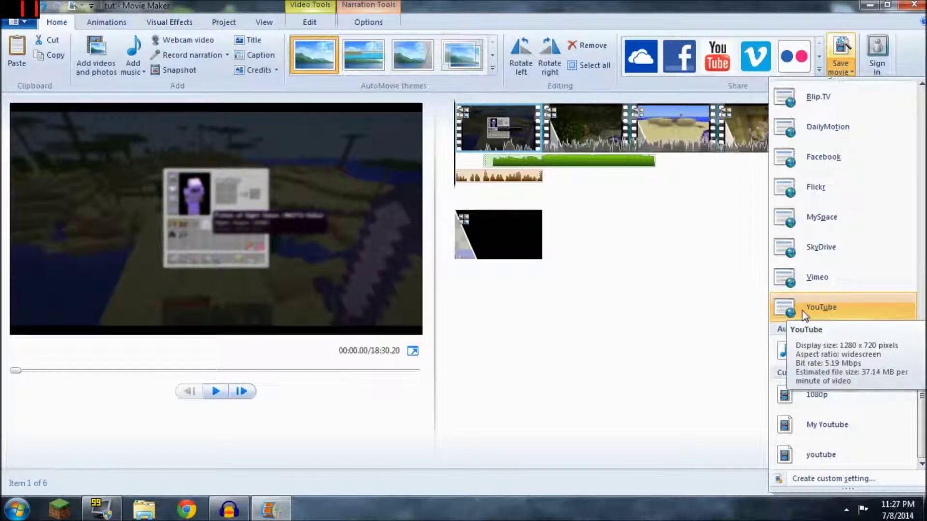
{"action": "scroll", "coordinate": [919, 365], "scroll_direction": "up", "scroll_amount": 1}
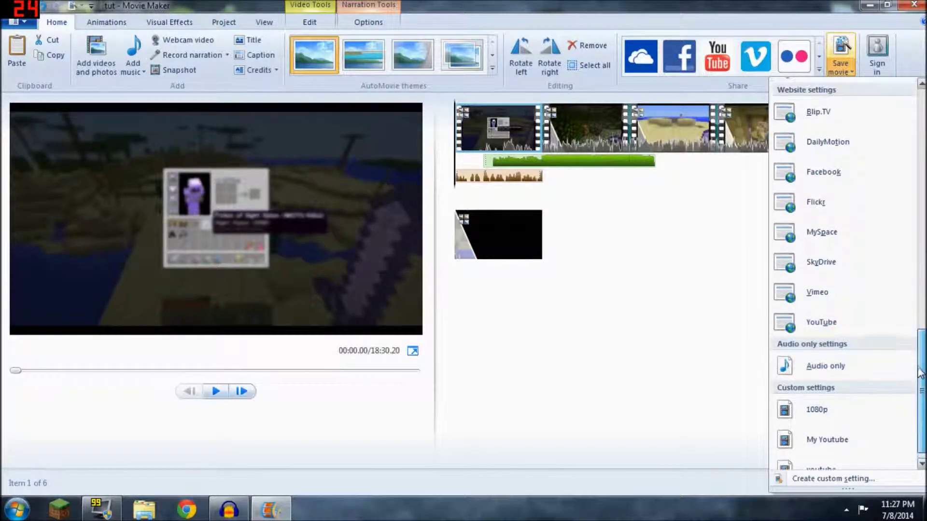
{"action": "scroll", "coordinate": [920, 365], "scroll_direction": "up", "scroll_amount": 1}
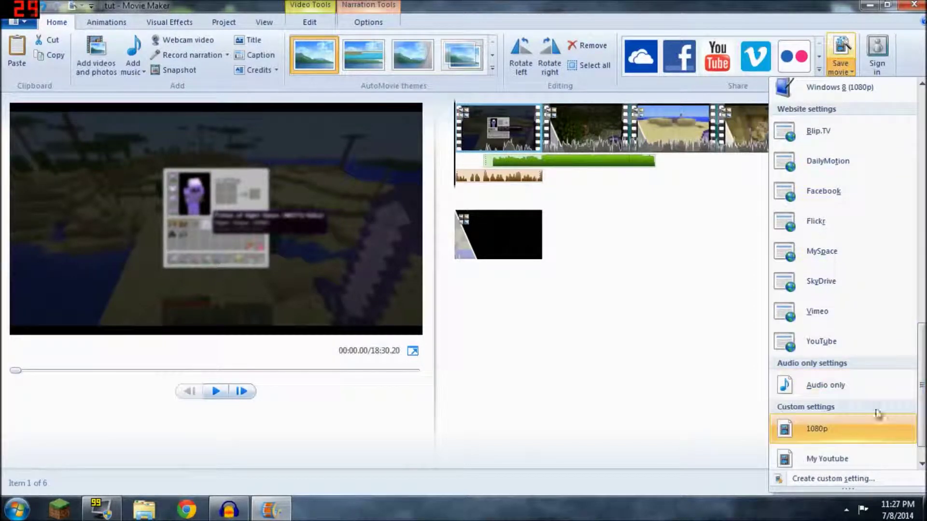
{"action": "scroll", "coordinate": [903, 199], "scroll_direction": "up", "scroll_amount": 8}
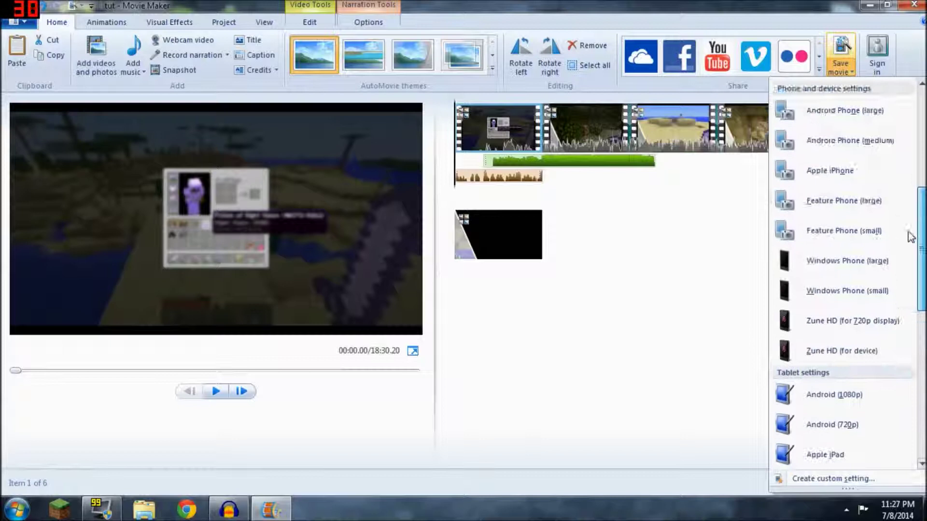
{"action": "scroll", "coordinate": [903, 200], "scroll_direction": "up", "scroll_amount": 4}
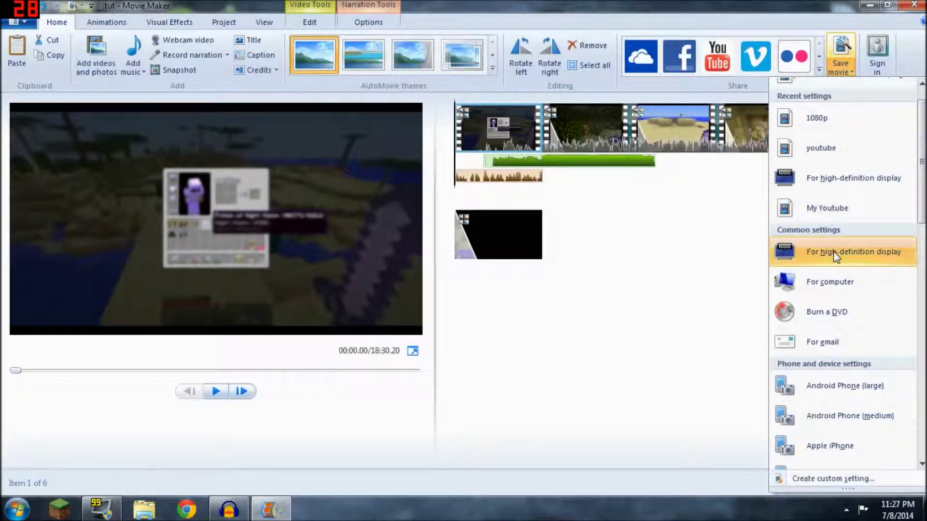
{"action": "mouse_move", "coordinate": [837, 256]}
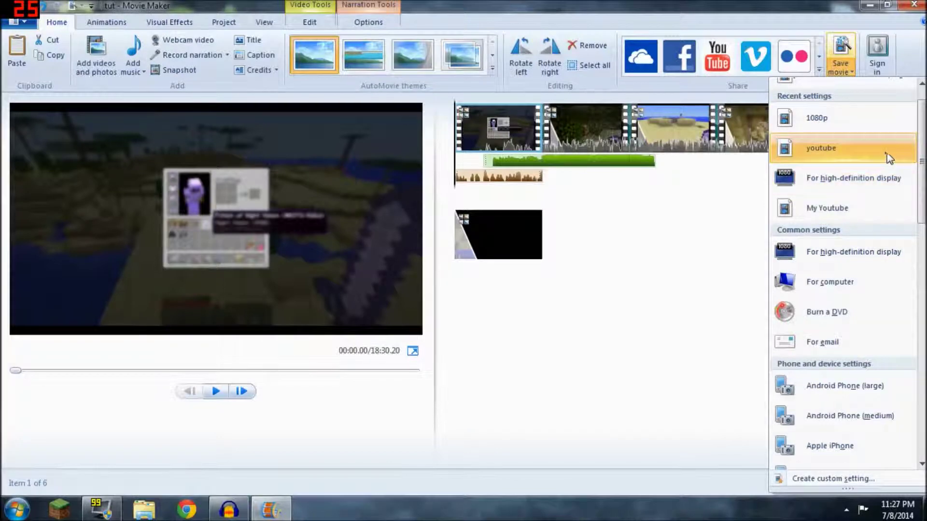
{"action": "scroll", "coordinate": [883, 153], "scroll_direction": "down", "scroll_amount": 10}
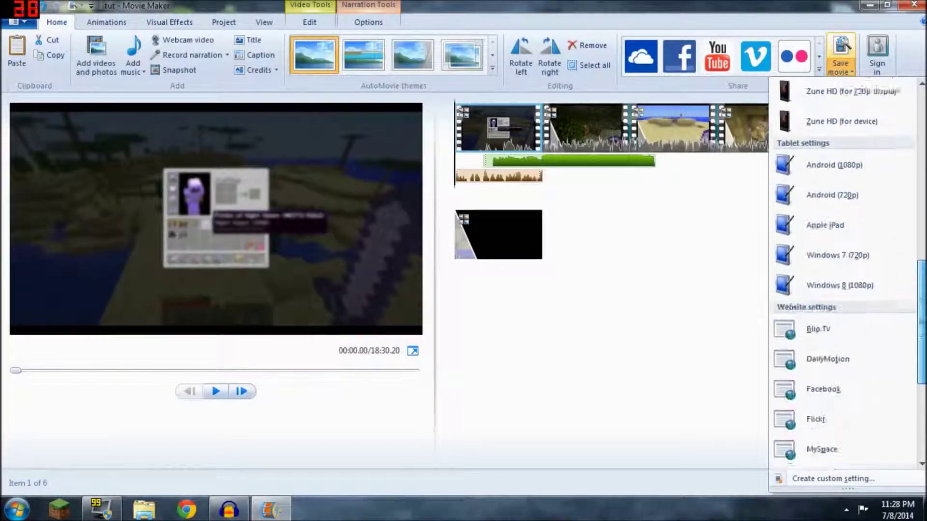
{"action": "scroll", "coordinate": [881, 198], "scroll_direction": "up", "scroll_amount": 10}
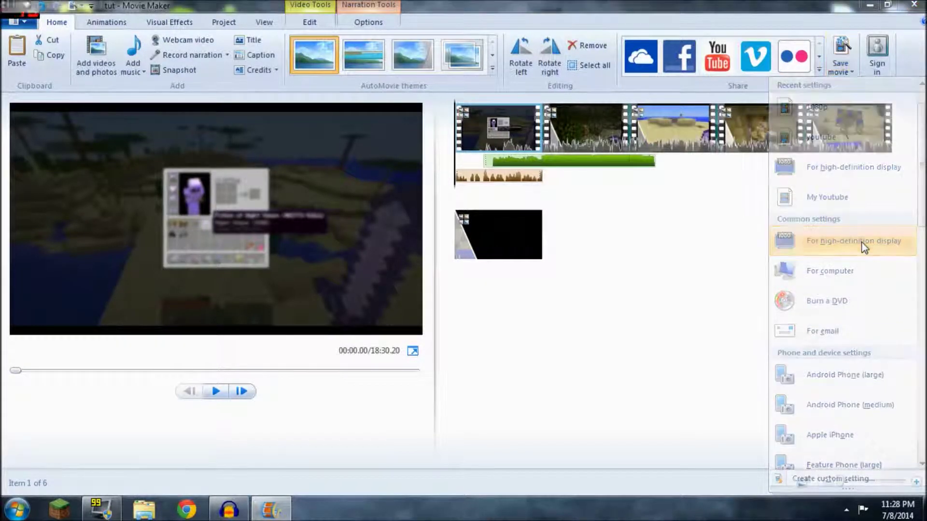
- Save the movie for high-definition display as an MPEG-4/H.264 Video File named mc video in the Minecraft LP folder
{"action": "left_click", "coordinate": [864, 247]}
{"action": "key", "text": "BackSpace"}
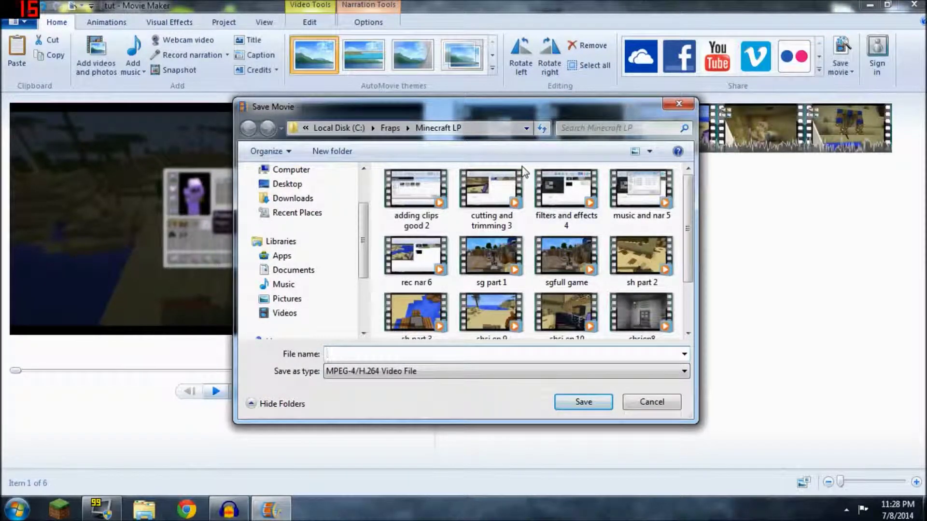
{"action": "type", "text": "mc vier"}
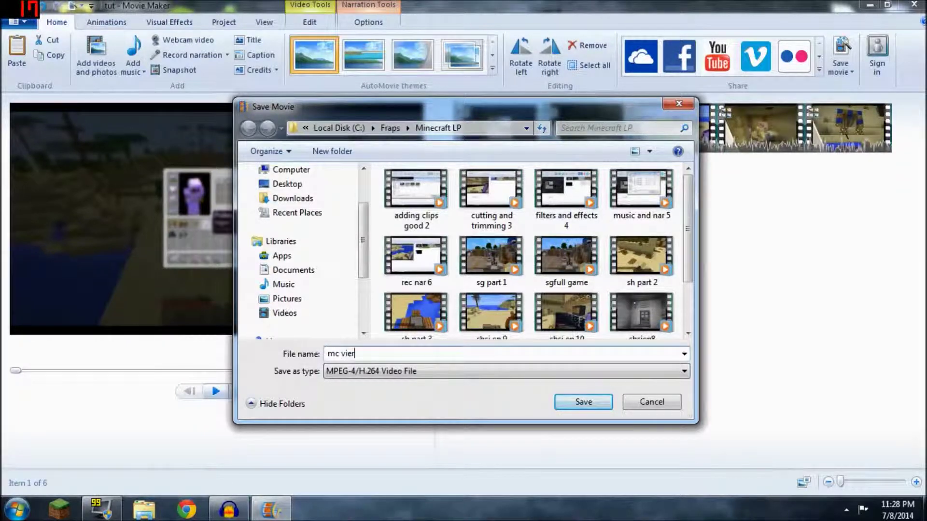
{"action": "key", "text": "BackSpace"}
{"action": "key", "text": "BackSpace"}
{"action": "type", "text": "deo"}
{"action": "key", "text": "Return"}
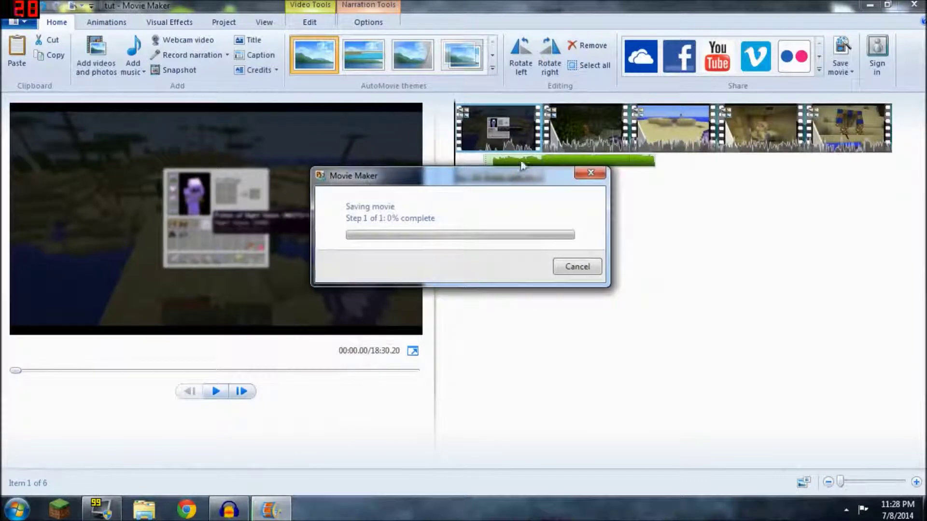
{"action": "mouse_move", "coordinate": [518, 174]}
{"action": "left_mouse_down"}
{"action": "mouse_move", "coordinate": [528, 174]}
{"action": "mouse_move", "coordinate": [504, 167]}
{"action": "left_mouse_up"}
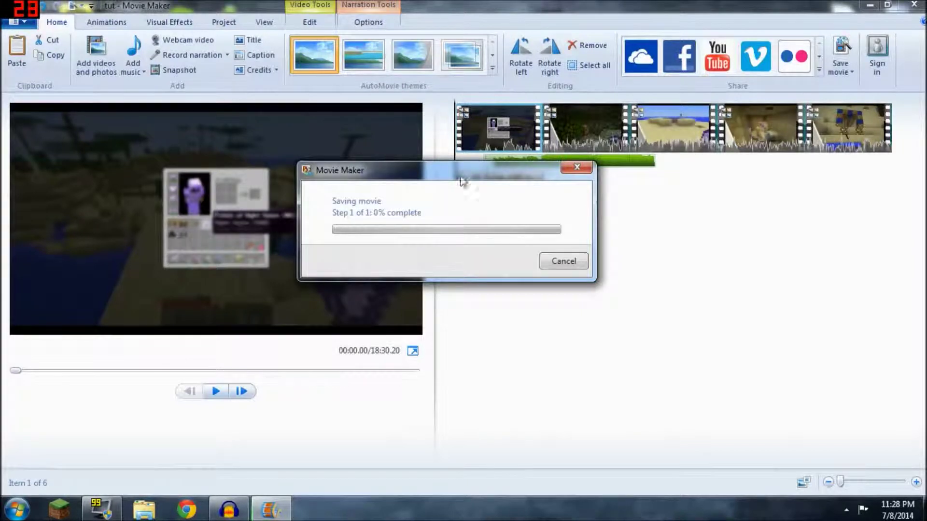
{"action": "left_click_drag", "start_coordinate": [457, 177], "coordinate": [453, 203]}
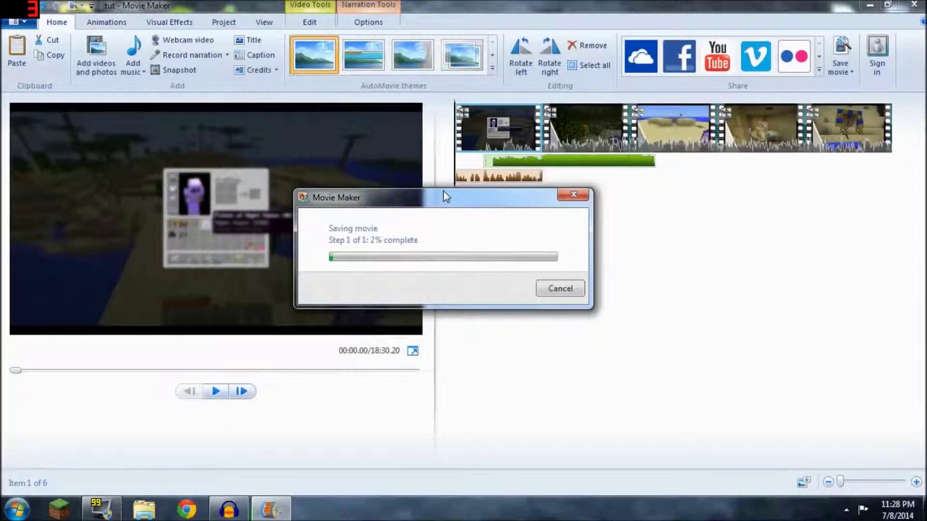
{"action": "left_click_drag", "start_coordinate": [446, 196], "coordinate": [427, 158]}
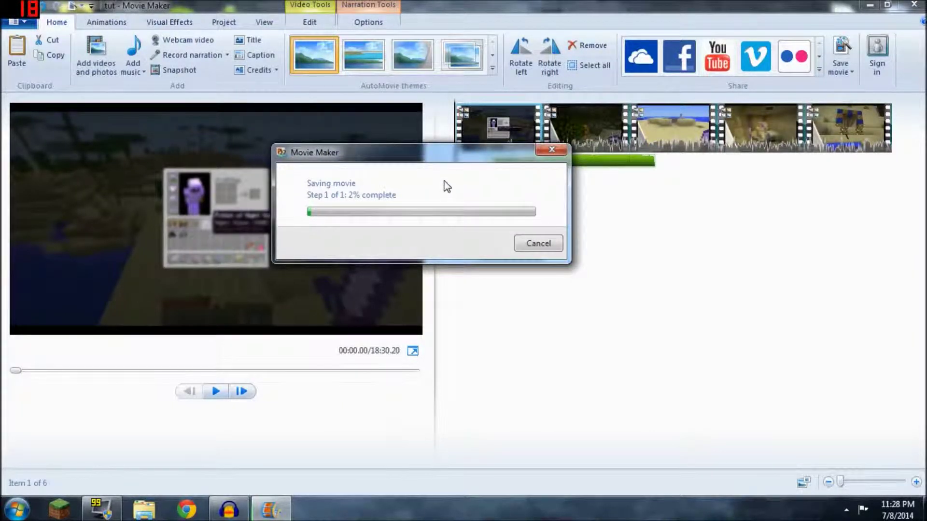
{"action": "left_click_drag", "start_coordinate": [442, 160], "coordinate": [440, 176]}
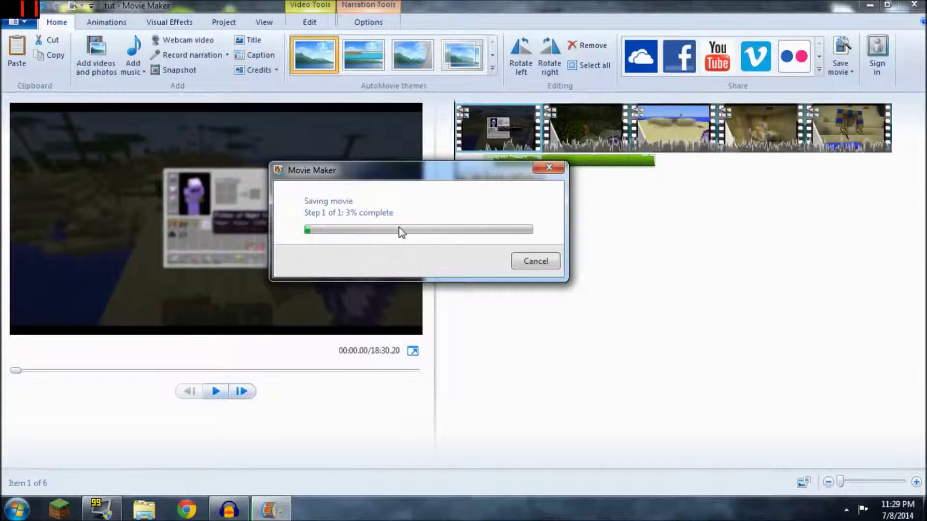
{"action": "left_click_drag", "start_coordinate": [440, 185], "coordinate": [440, 198]}
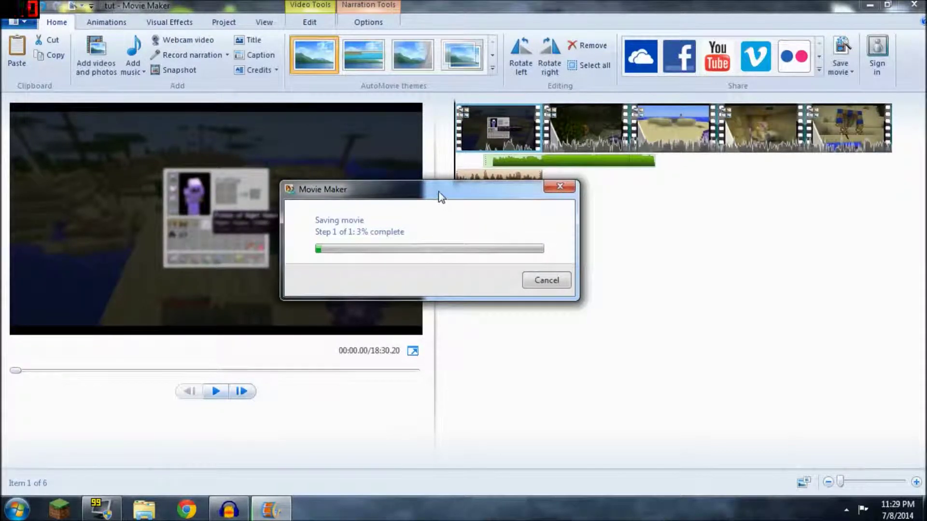
{"action": "left_click_drag", "start_coordinate": [438, 190], "coordinate": [459, 141]}
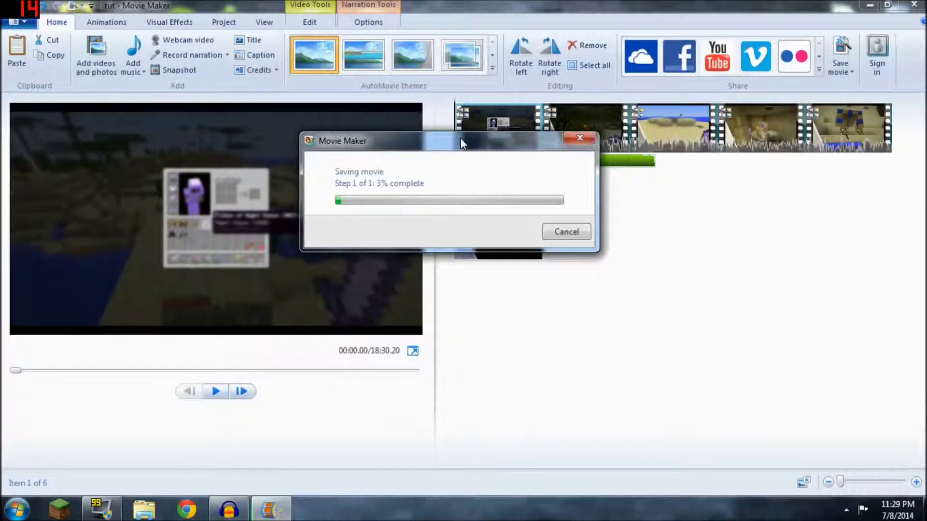